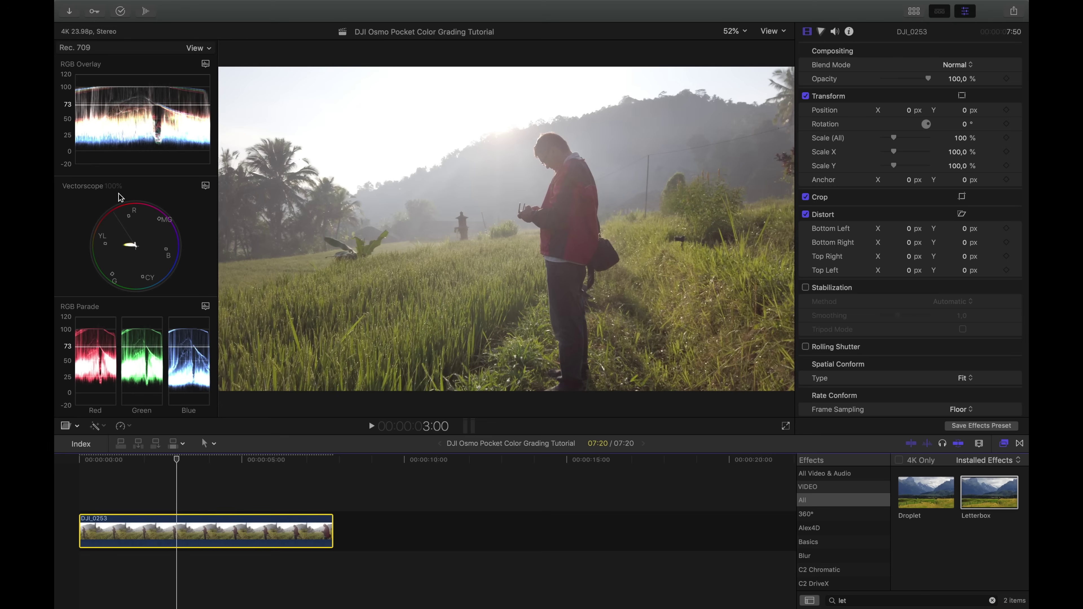
Step: Hide the video scopes and display them again beside the viewer
left_click(772, 32)
left_click(775, 52)
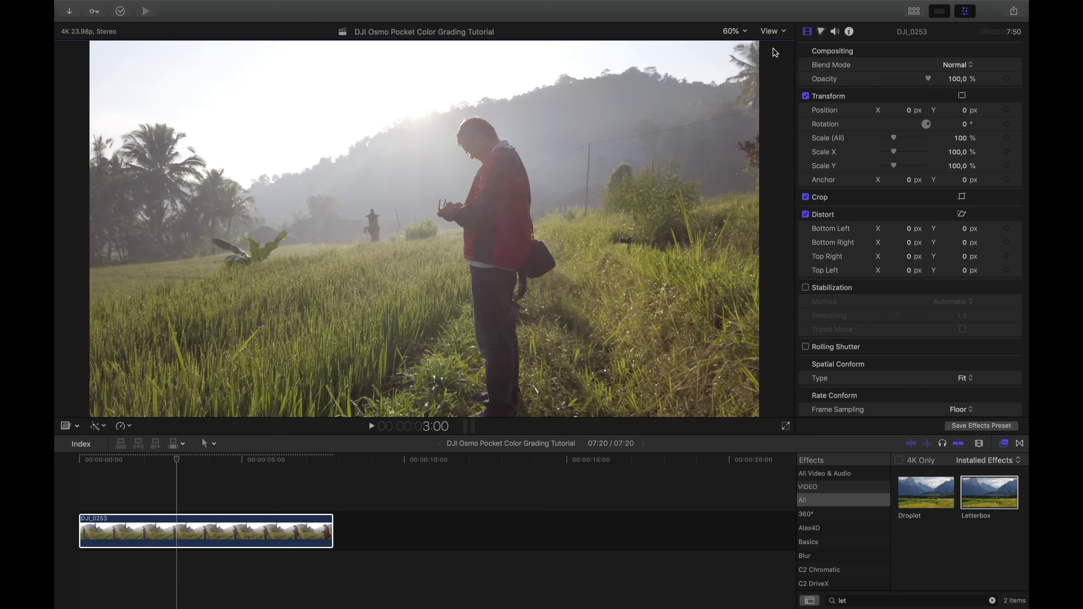
left_click(774, 33)
left_click(818, 55)
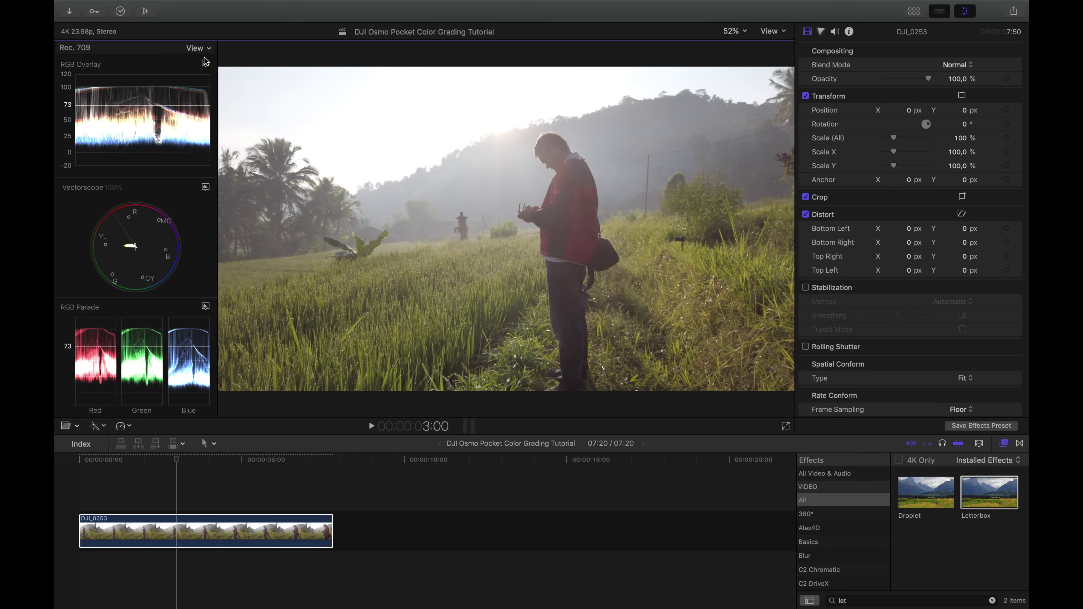
Step: Switch the video scopes to the single-scope layout and change that scope to a histogram
left_click(207, 49)
left_click(103, 29)
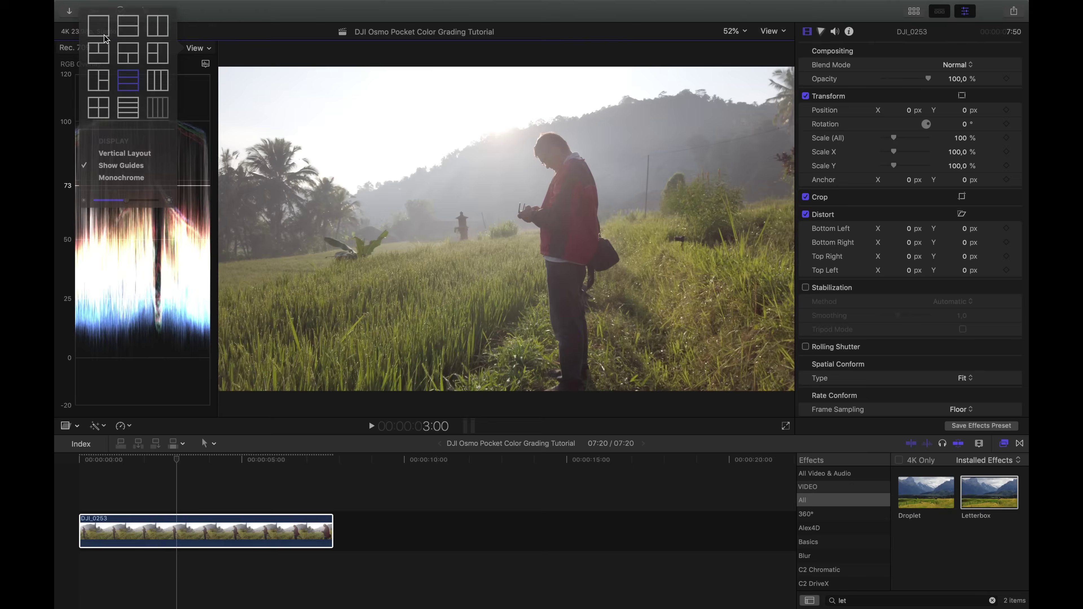
left_click(205, 64)
left_click(222, 82)
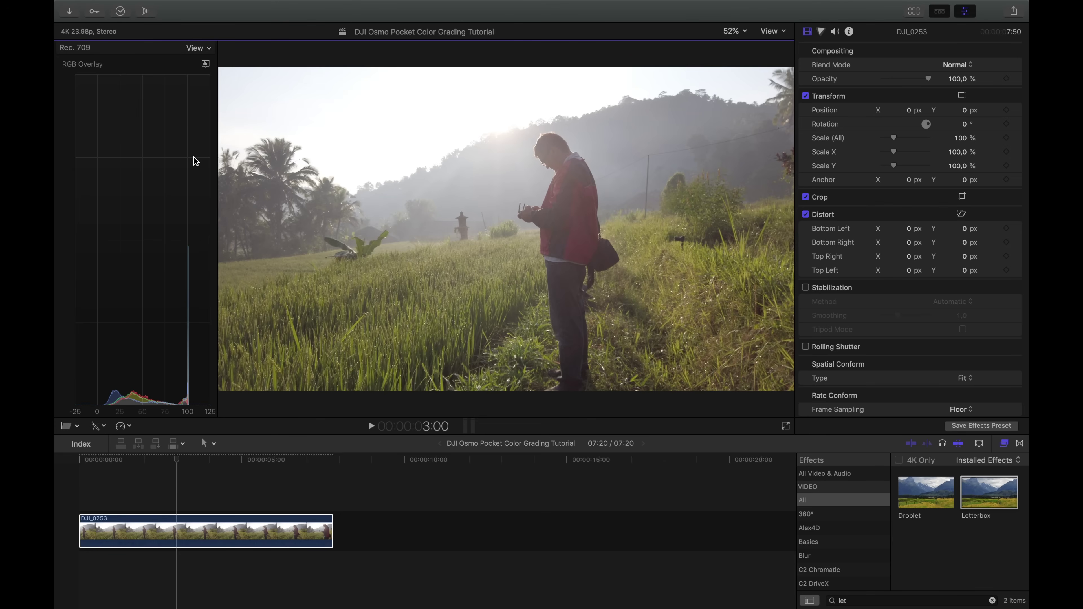
Step: Arrange the video scopes in the layout of three stacked rows
left_click(207, 54)
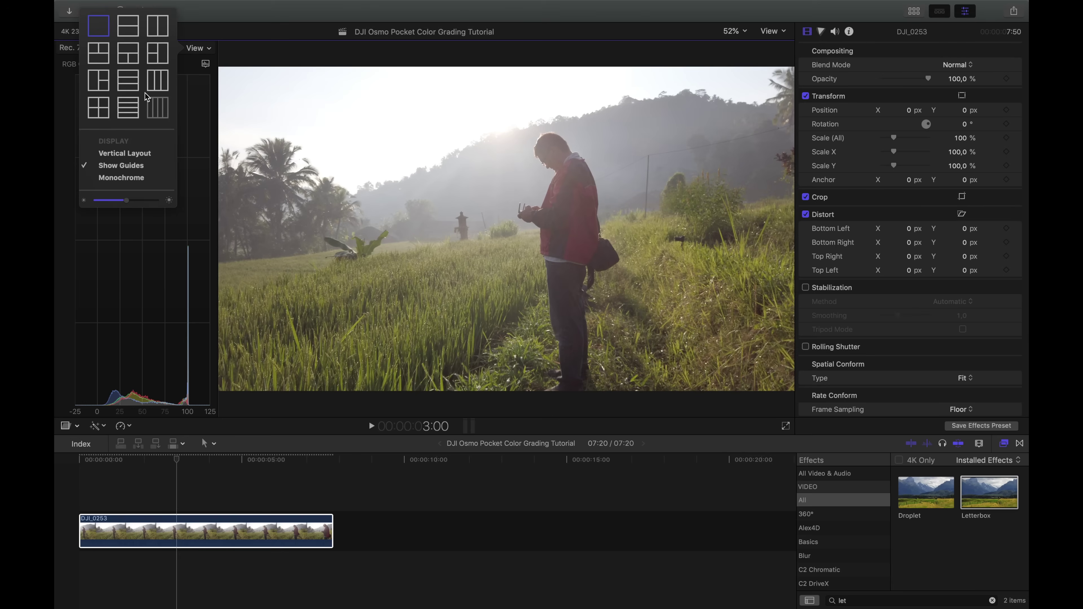
left_click(197, 53)
left_click(197, 50)
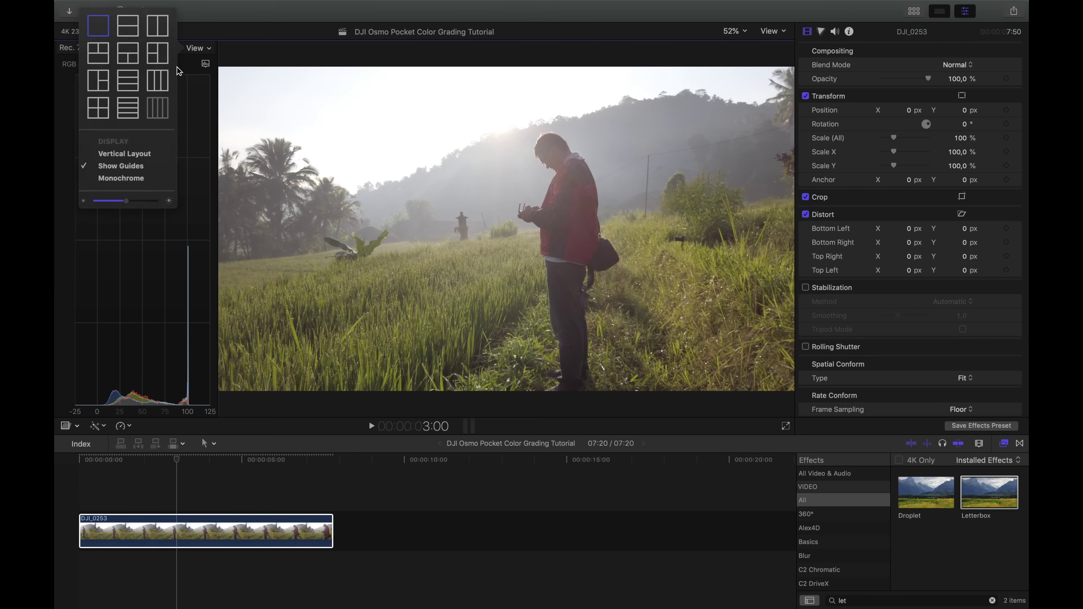
left_click(128, 87)
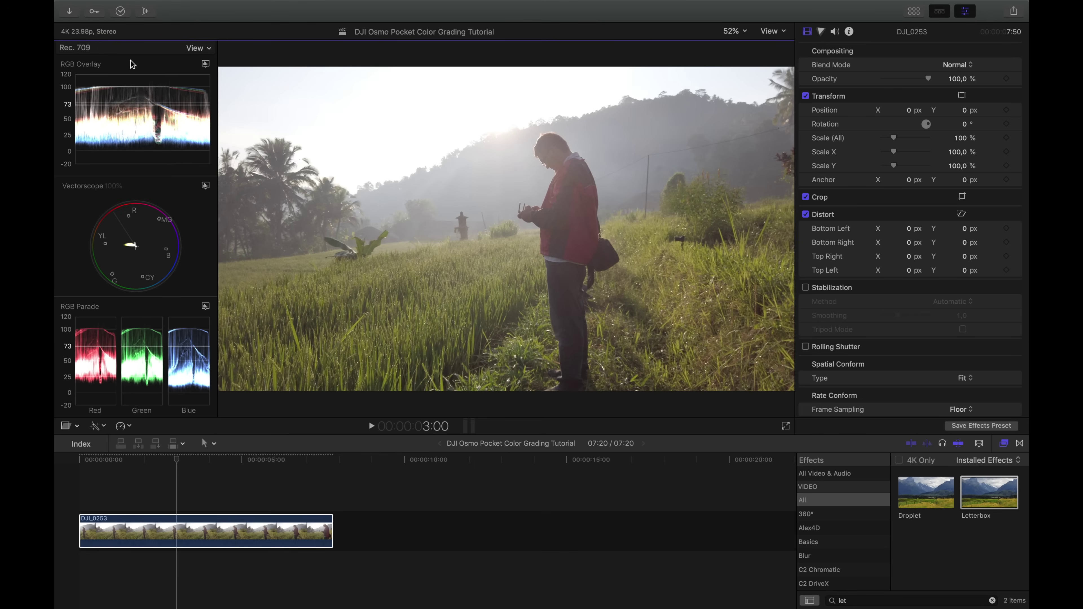
Step: Examine the scope type, channel and display options of the RGB overlay, vectorscope and RGB parade
left_click(206, 65)
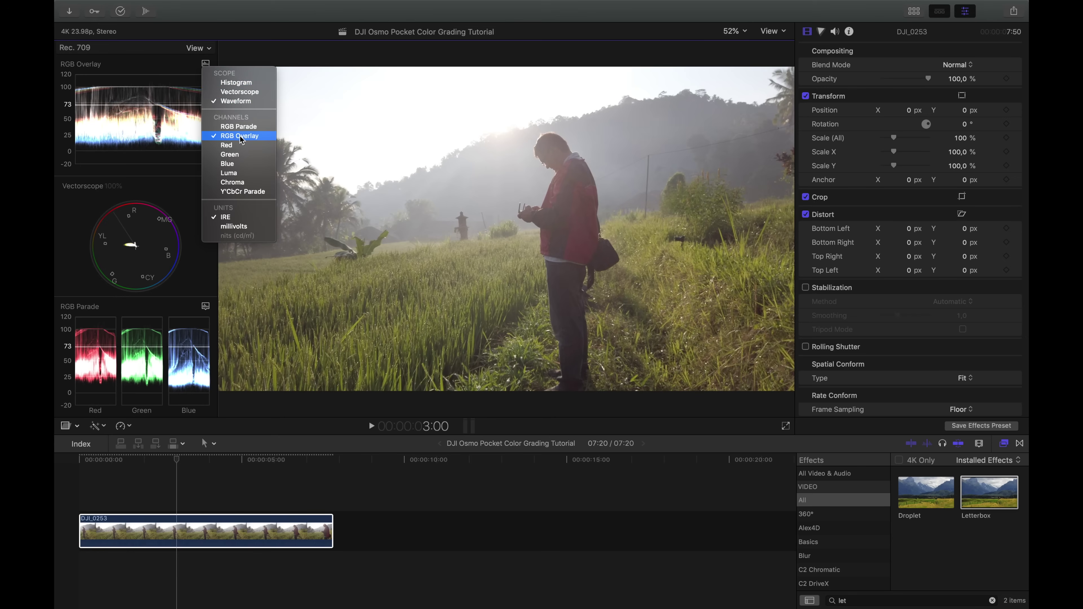
left_click(180, 76)
left_click(207, 187)
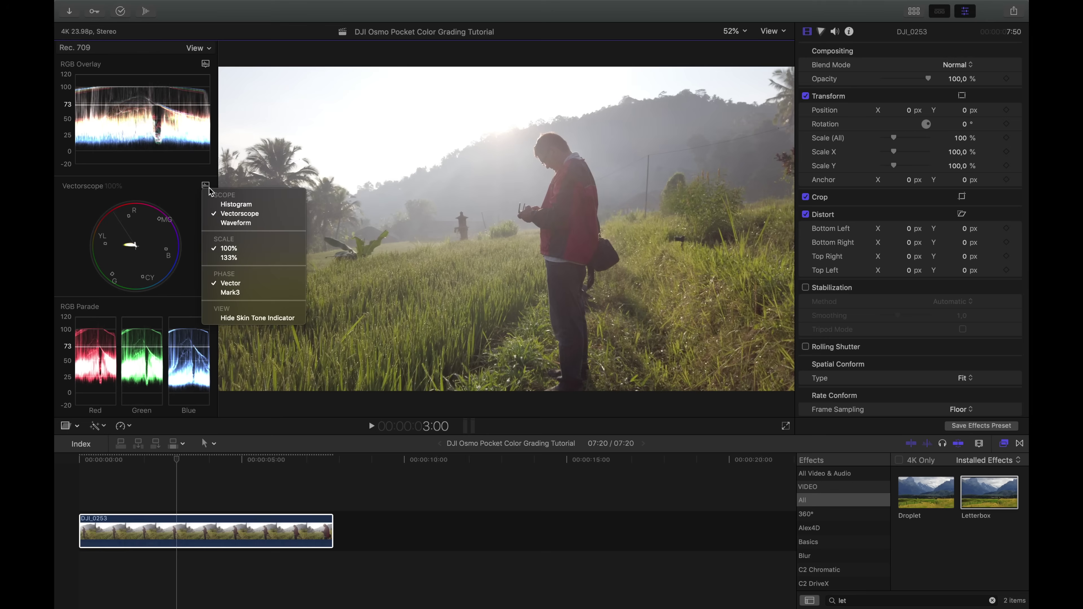
left_click(133, 247)
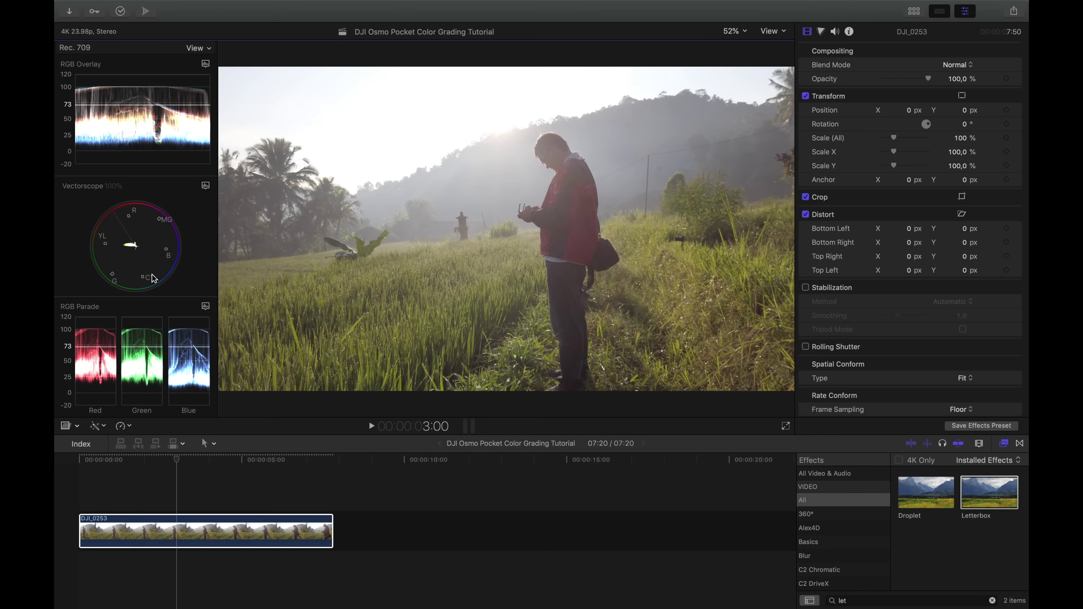
left_click(205, 307)
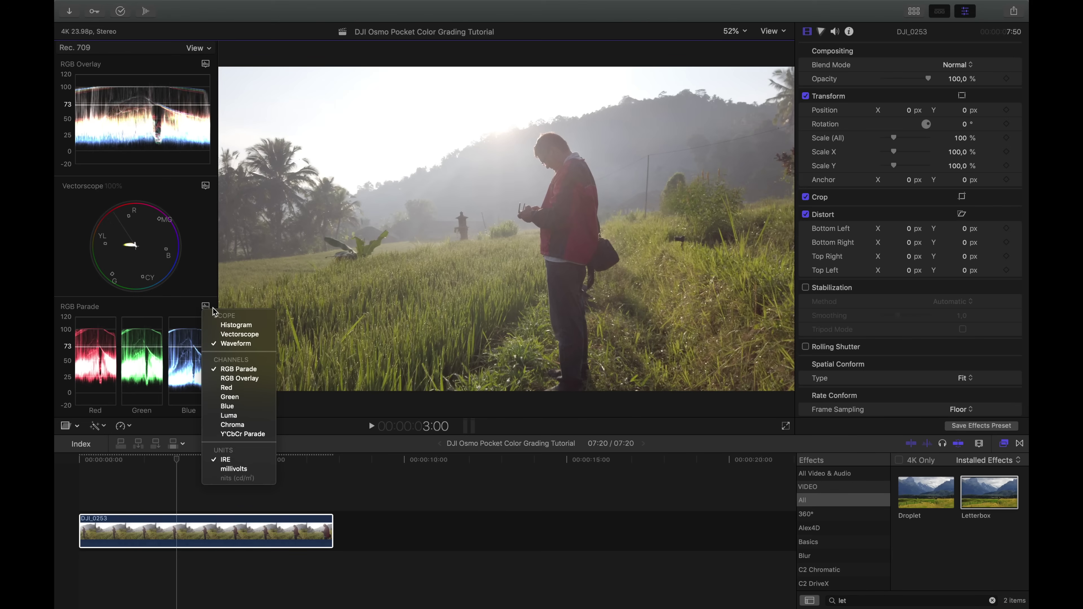
left_click(208, 290)
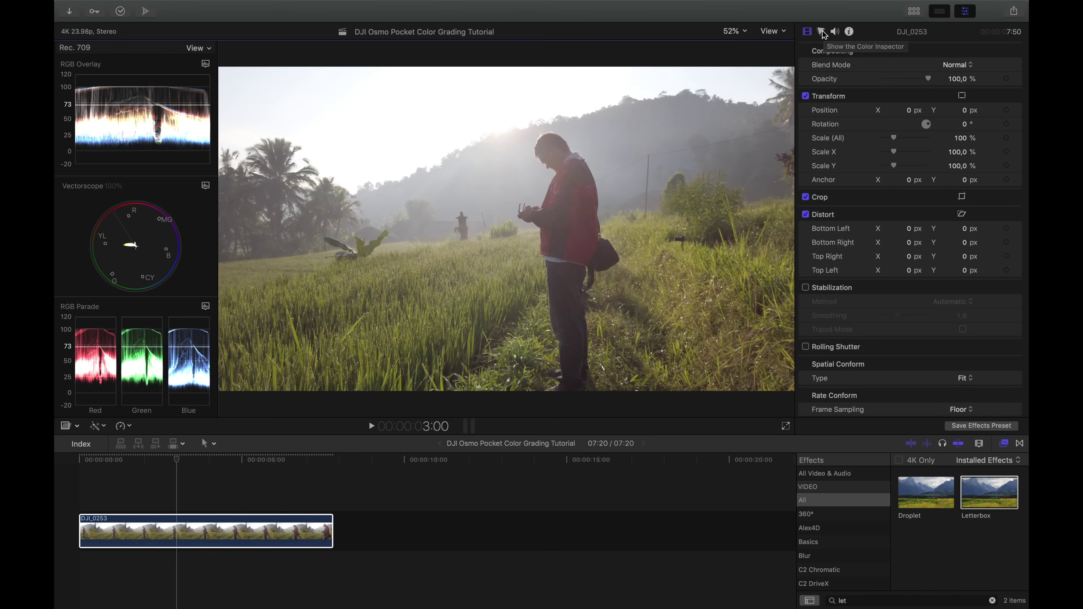
Step: Add a Color Wheels correction to the clip and lower its Master saturation until the image is black and white
left_click(823, 31)
left_click(835, 51)
left_click(821, 38)
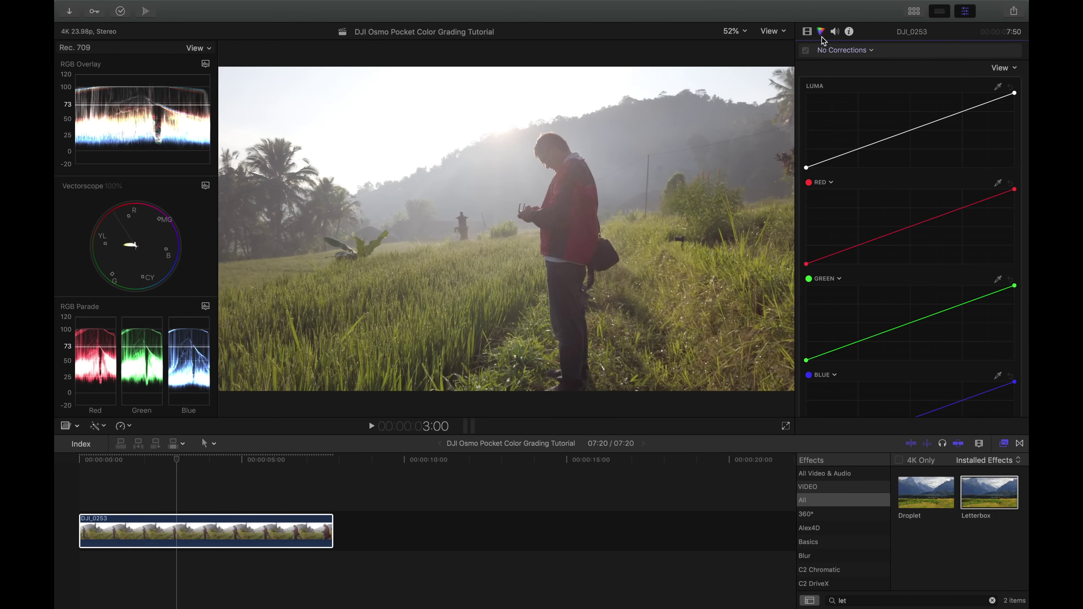
left_click(841, 51)
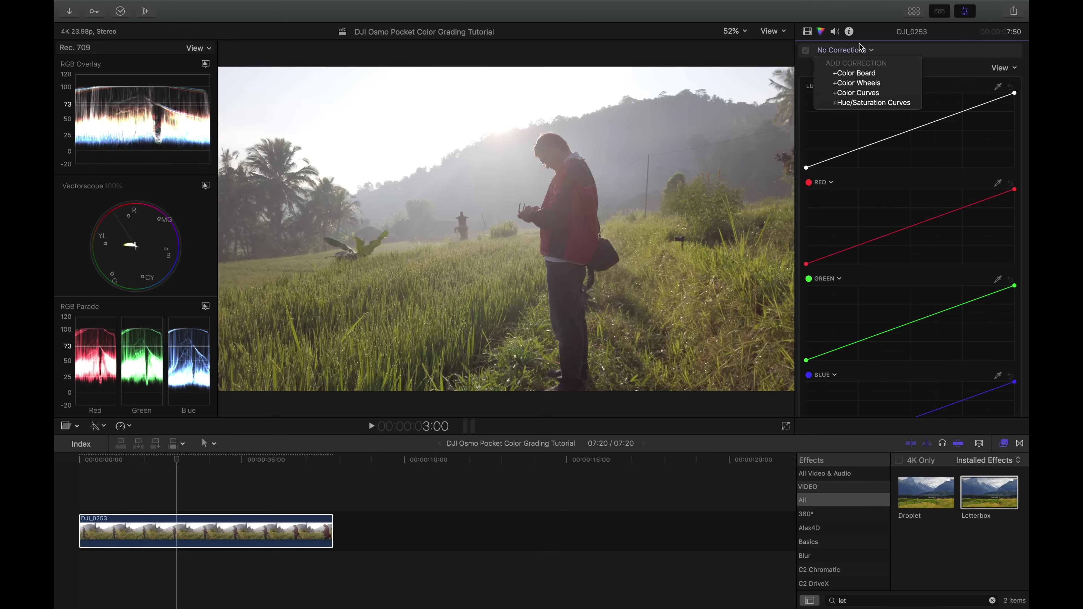
left_click(883, 82)
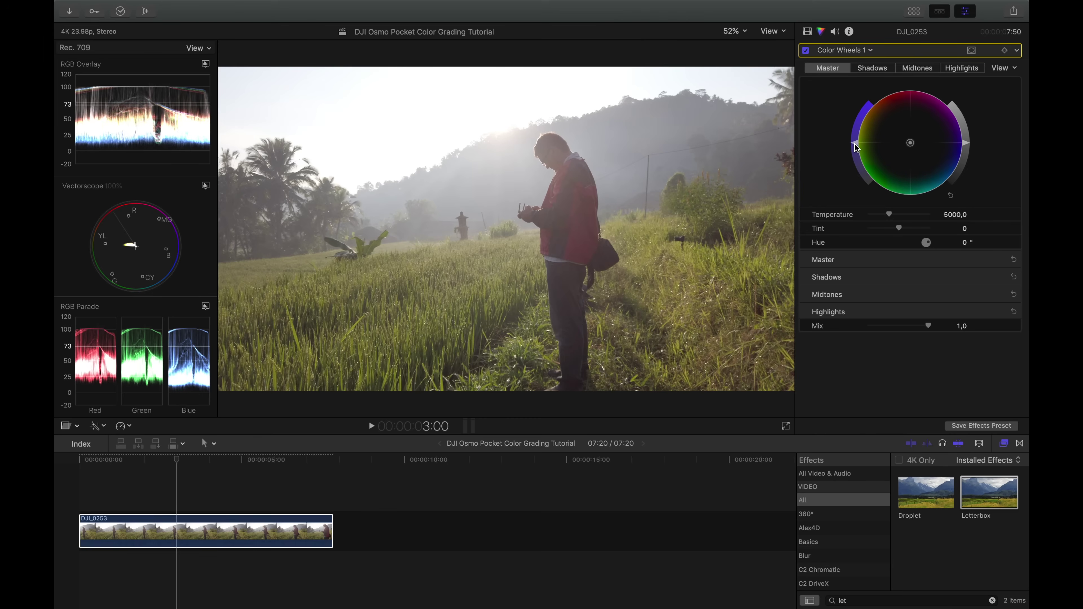
left_click_drag(856, 147, 859, 158)
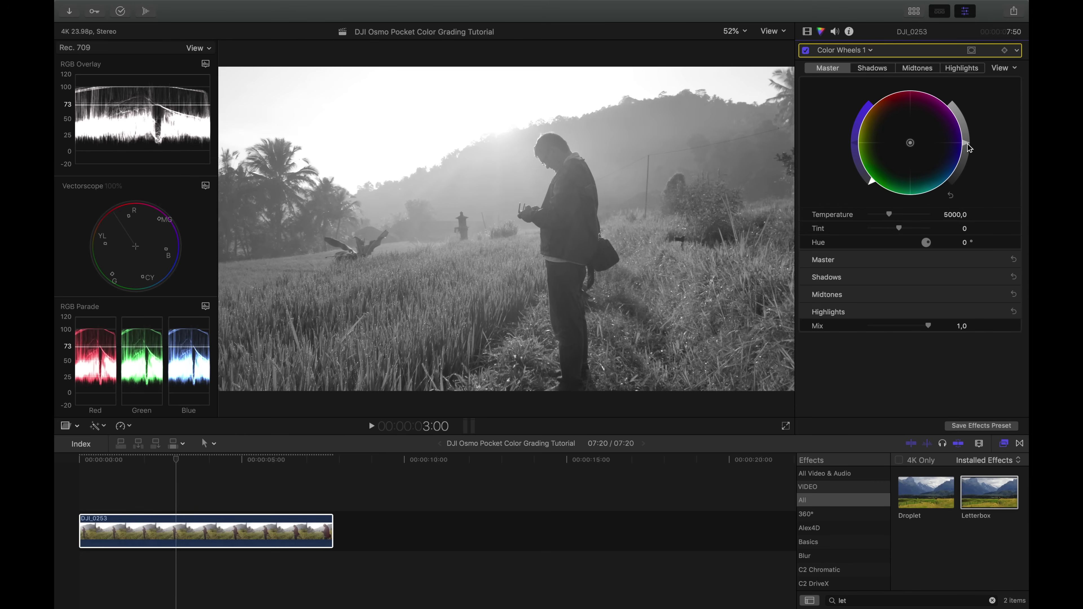
mouse_move(966, 143)
left_mouse_down()
mouse_move(964, 128)
mouse_move(967, 143)
left_mouse_up()
Step: Lower the Shadows brightness in the color wheels until the darkest waveform areas sit just above 0
left_click(872, 71)
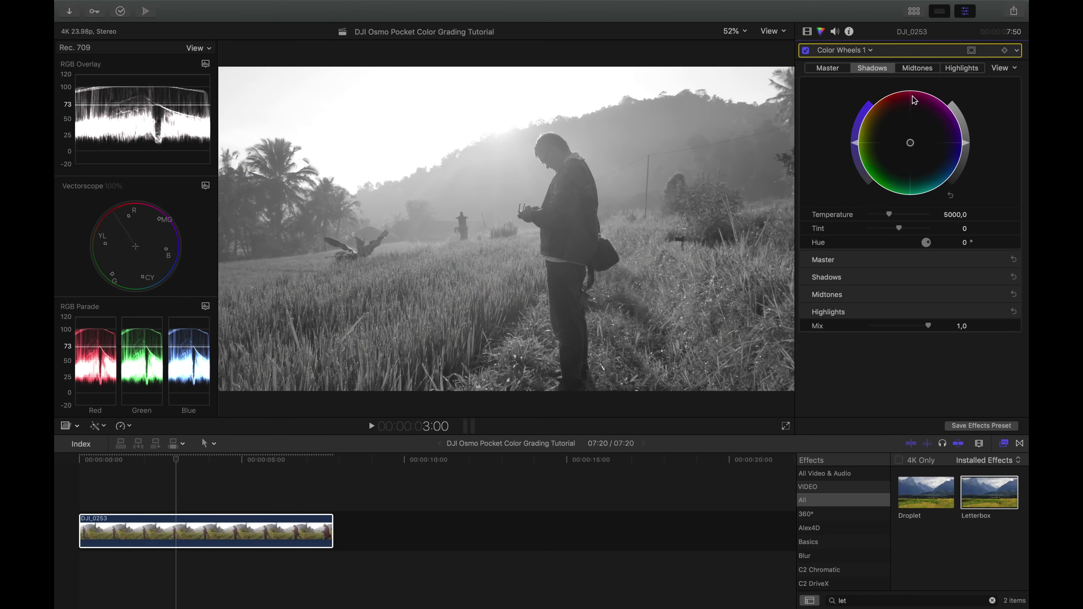
left_click_drag(968, 146, 969, 165)
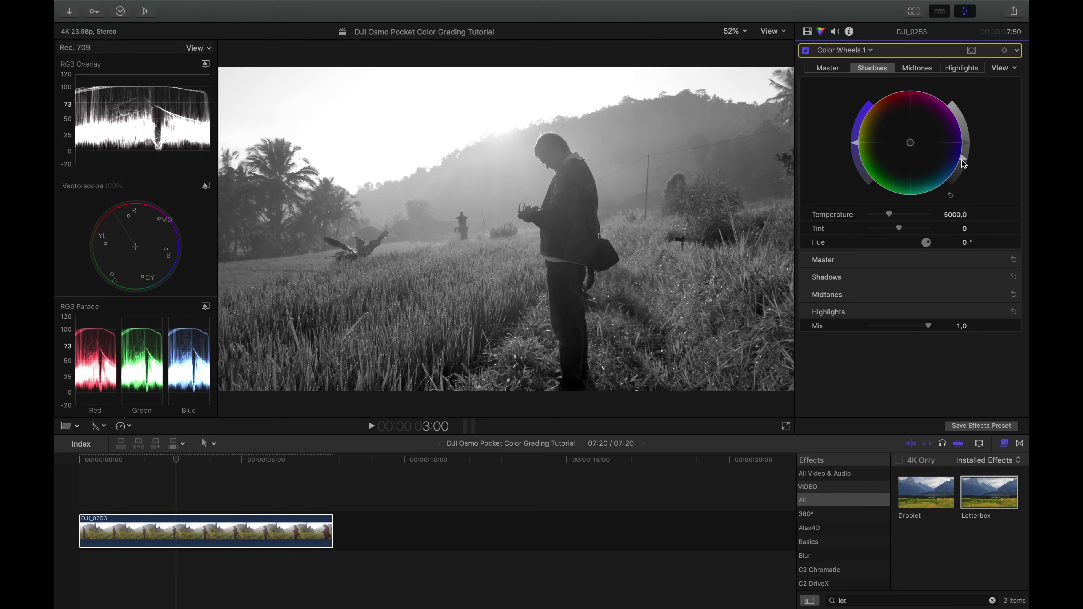
left_click_drag(967, 160, 971, 157)
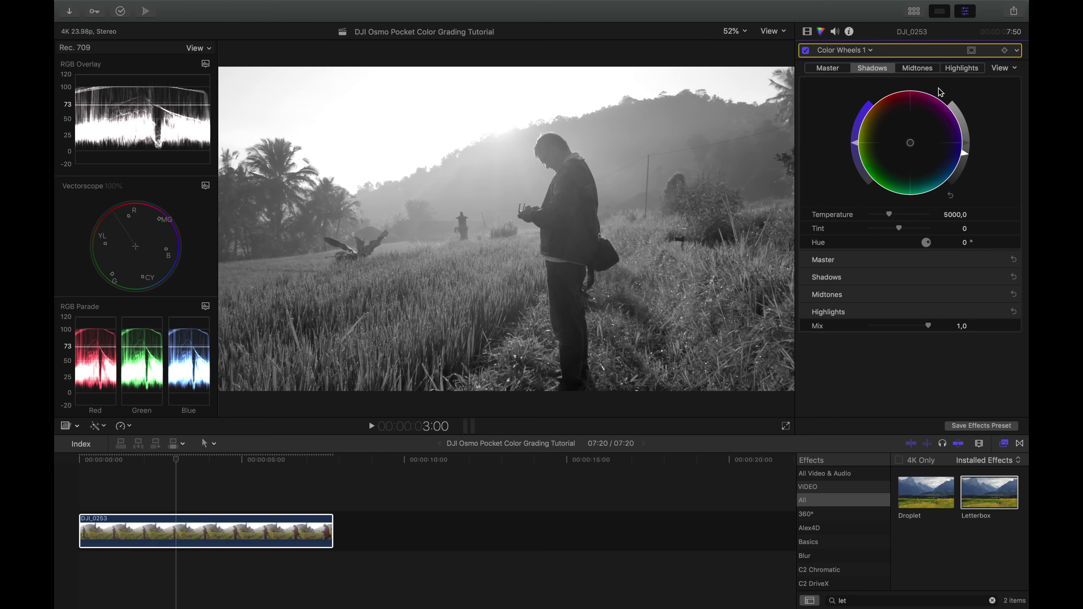
Step: Lower the Midtones brightness in the color wheels to darken the middle of the image slightly
left_click(964, 73)
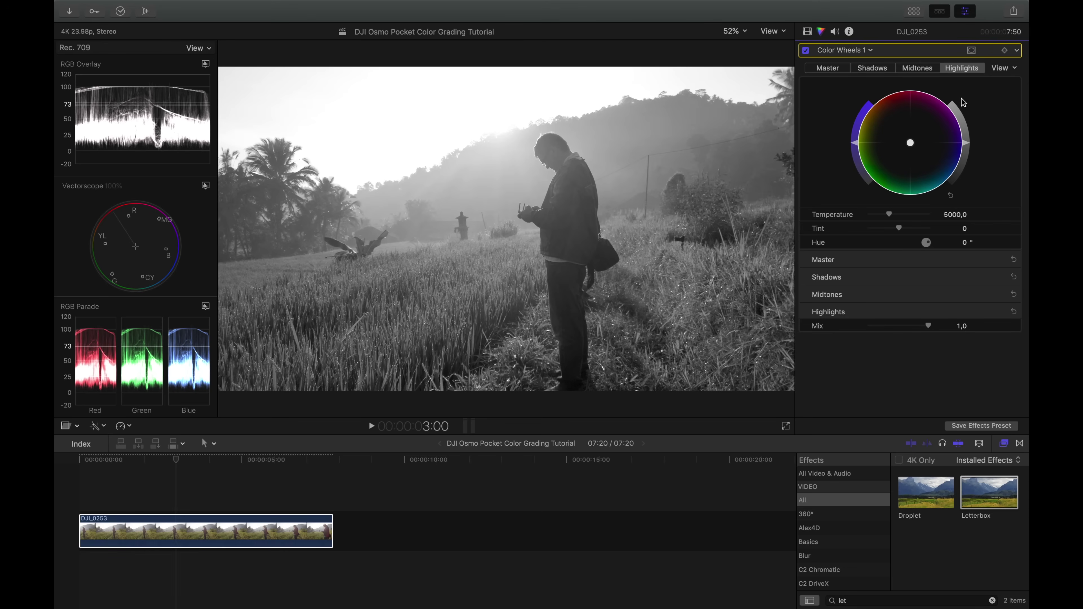
left_click(922, 69)
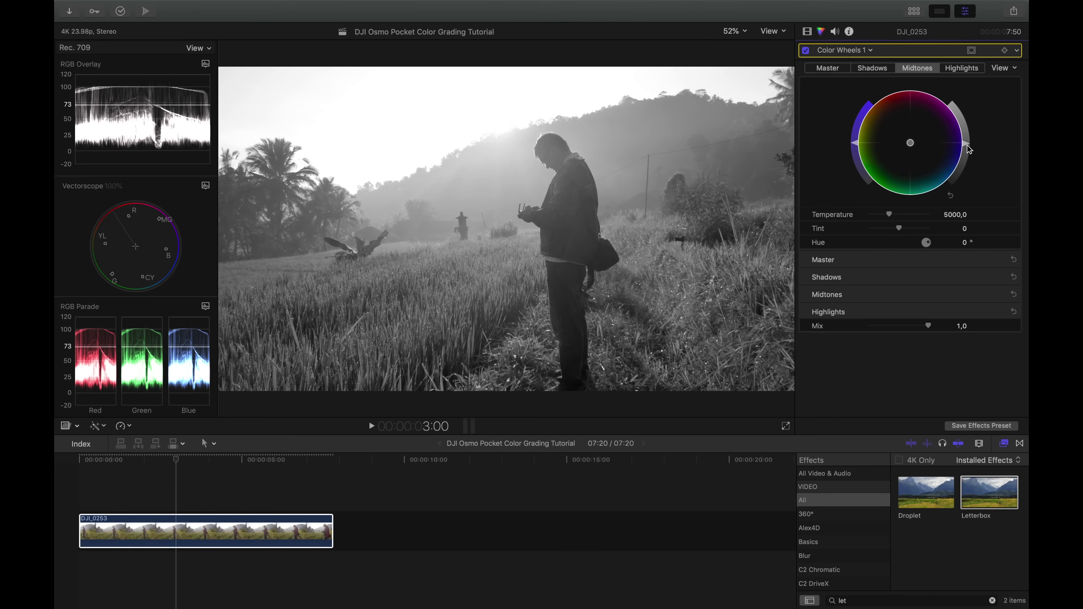
left_click_drag(968, 152, 967, 167)
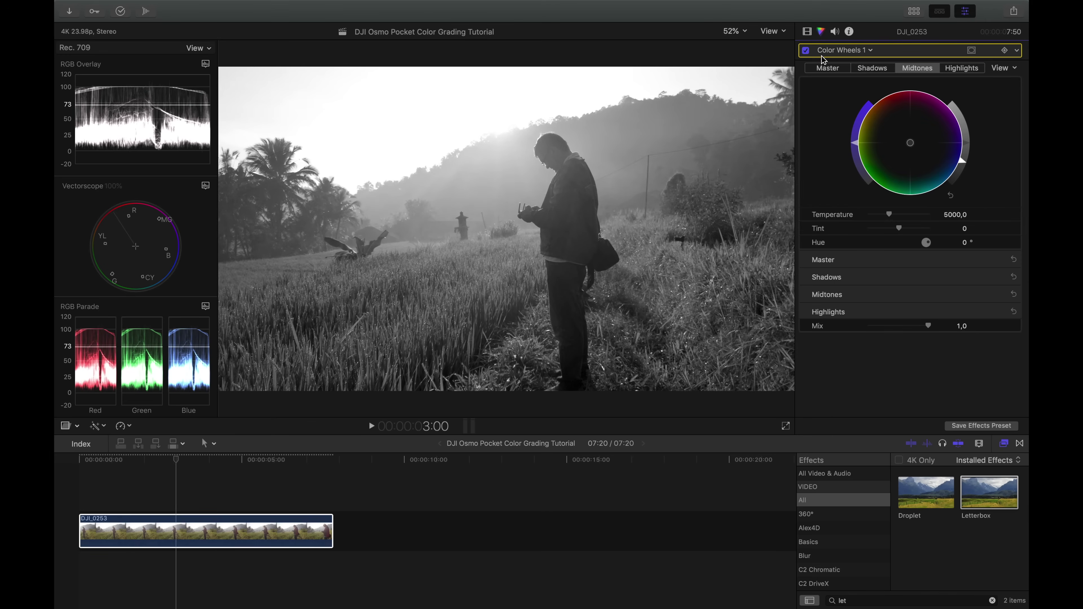
Step: Add a Color Board correction and look through its Exposure, Saturation and Color controls
left_click(839, 50)
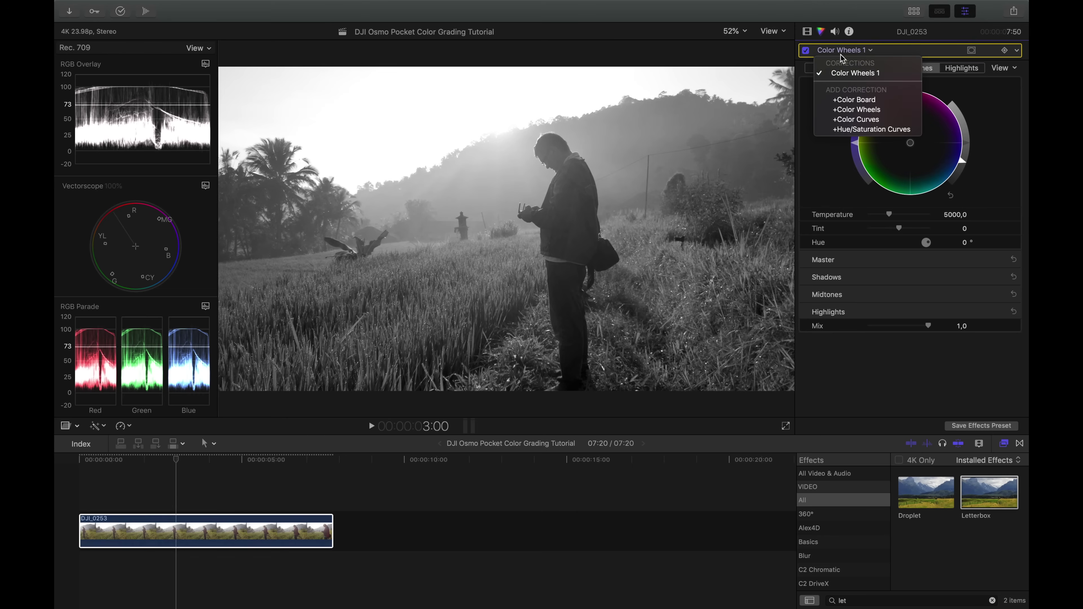
left_click(862, 97)
left_click(942, 70)
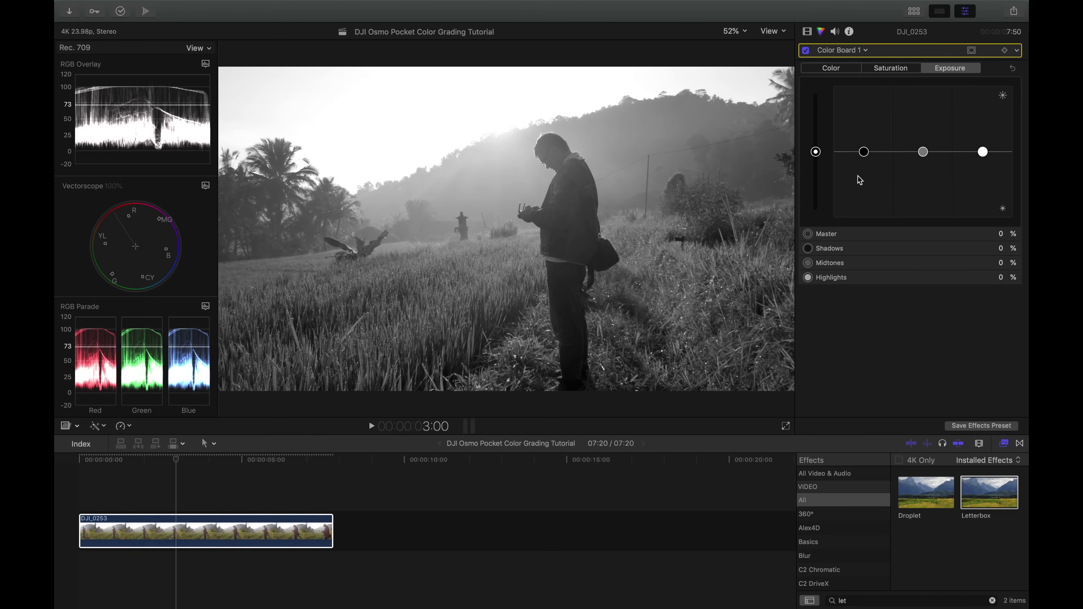
left_click(905, 70)
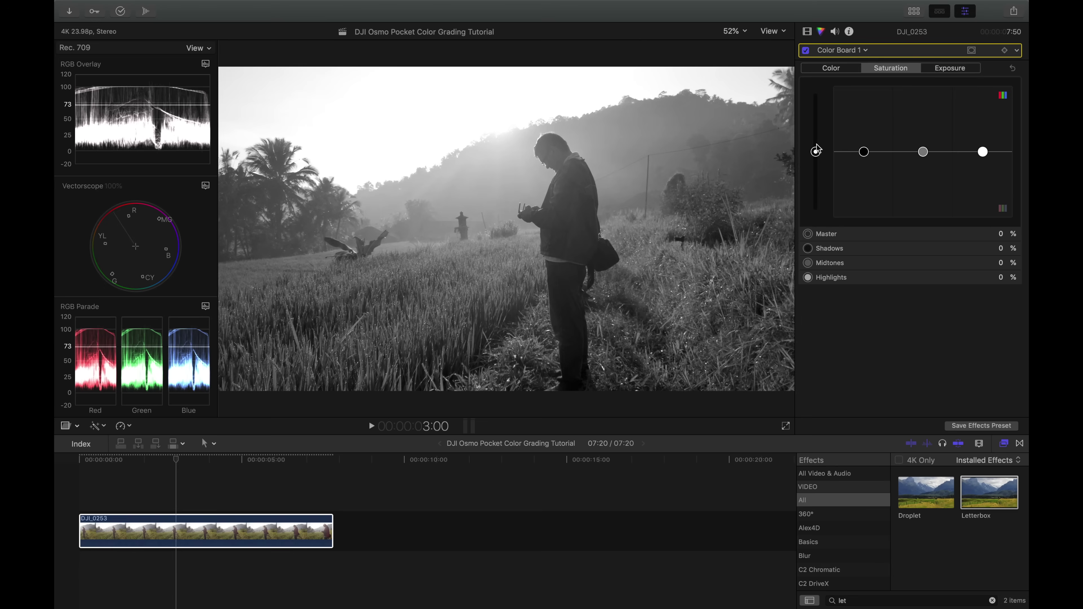
left_click(832, 68)
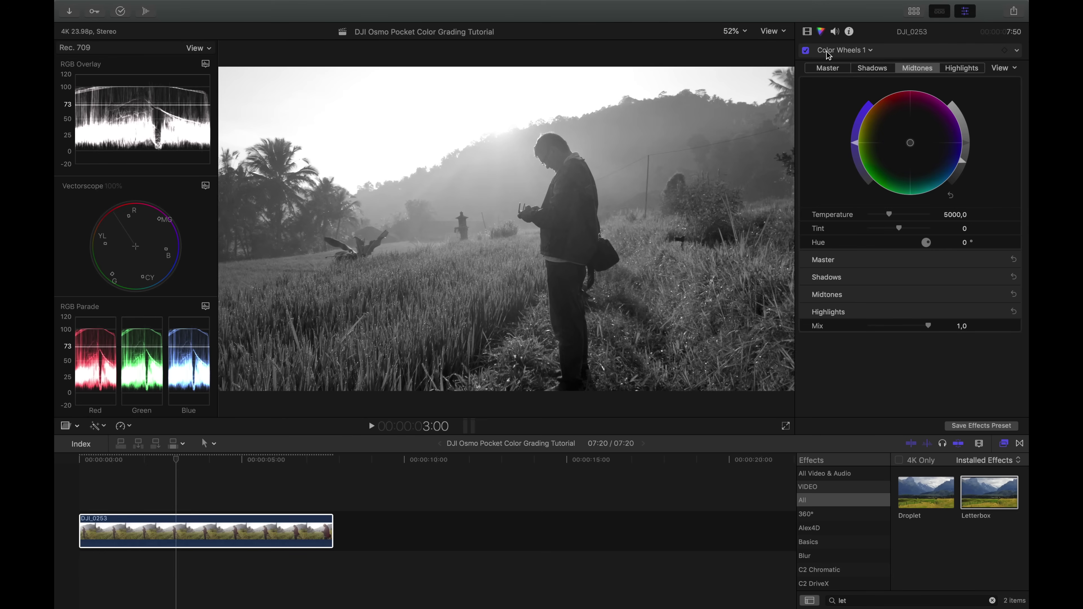
Step: Check the Color Wheels correction off and on, and raise the Master saturation to slightly above its default
left_click(806, 50)
left_click(805, 50)
left_click(828, 69)
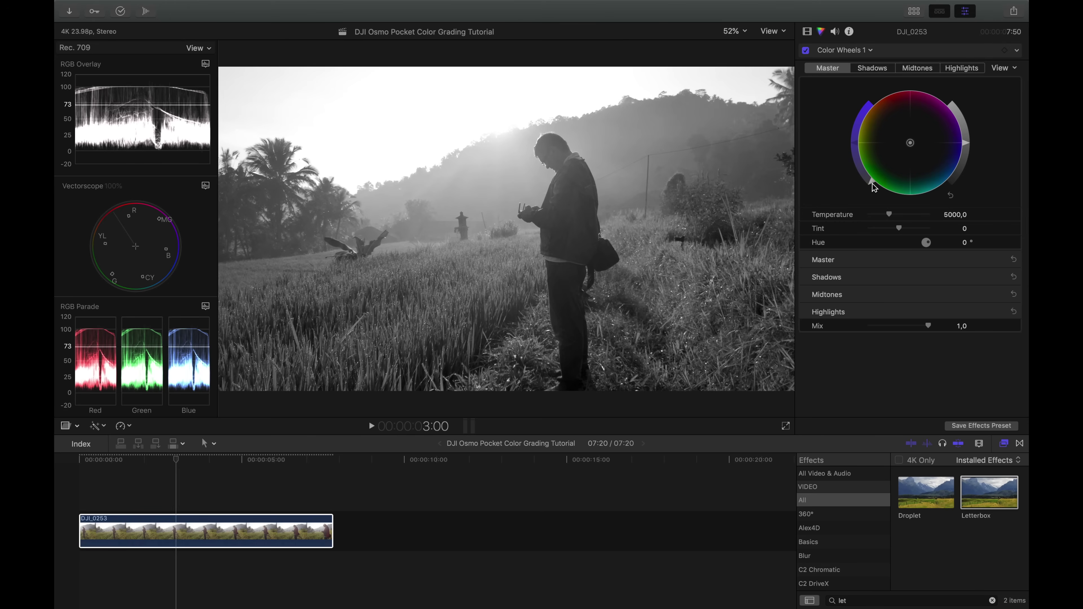
left_click_drag(872, 184, 859, 142)
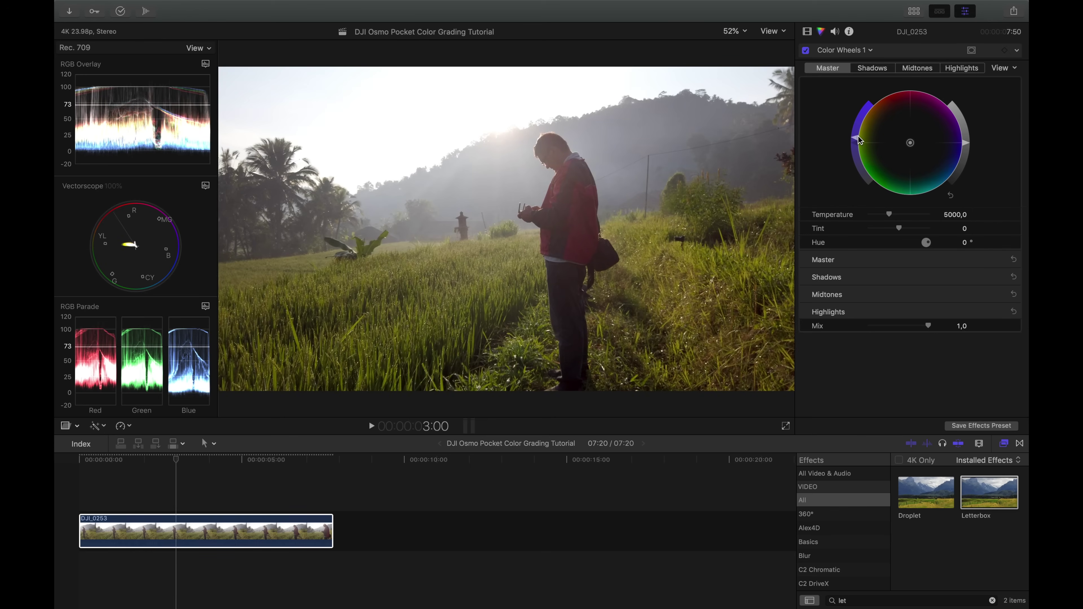
Step: Turn the Color Wheels correction off and on to compare the clip before and after grading
left_click(806, 50)
left_click(805, 51)
left_click(805, 51)
left_click(805, 50)
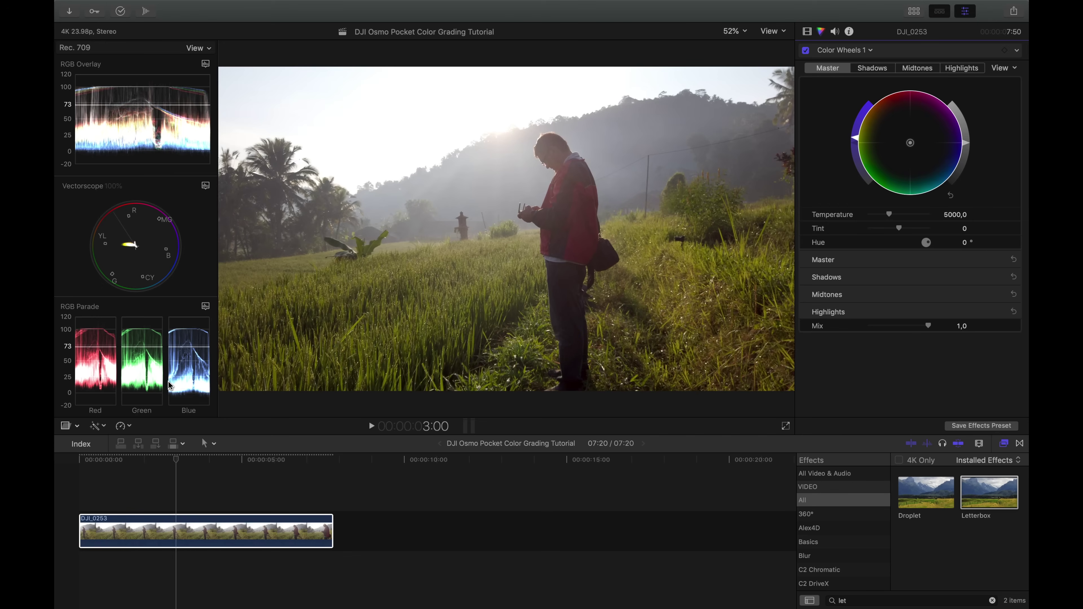
Step: Tint the Shadows color wheel slightly towards blue
left_click(873, 70)
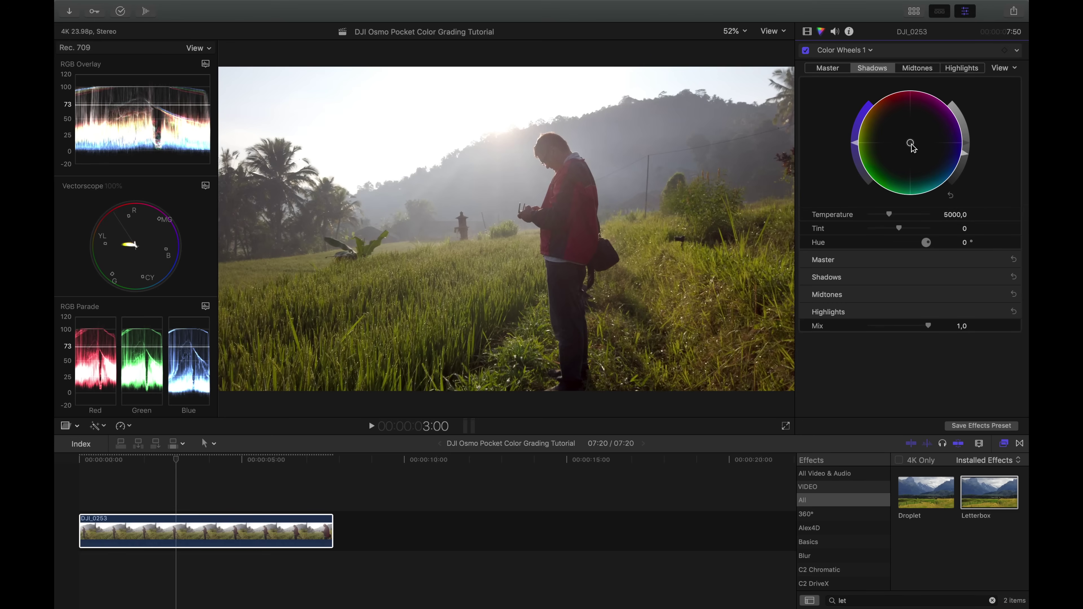
left_click_drag(911, 144, 948, 149)
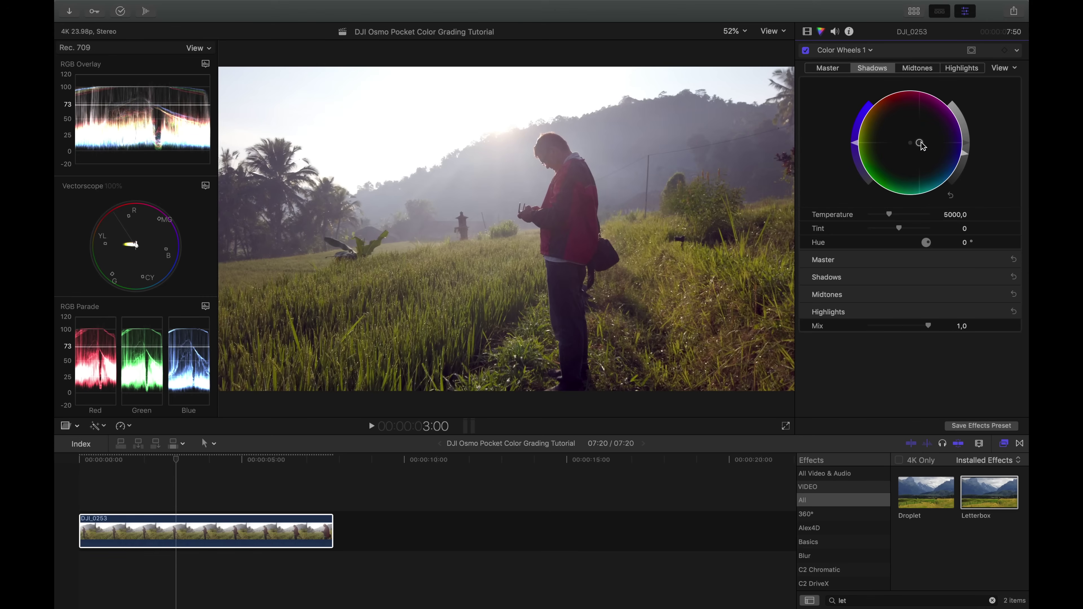
left_click_drag(925, 143, 932, 169)
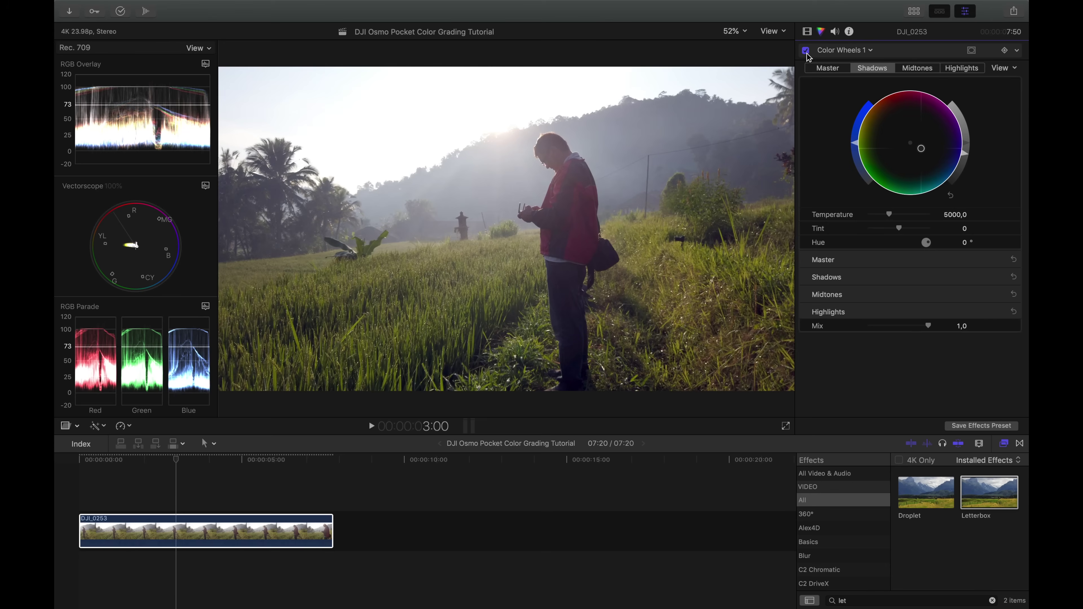
Step: Add a Color Curves correction and place control points in the shadow range of the Blue curve
left_click(860, 51)
left_click(867, 121)
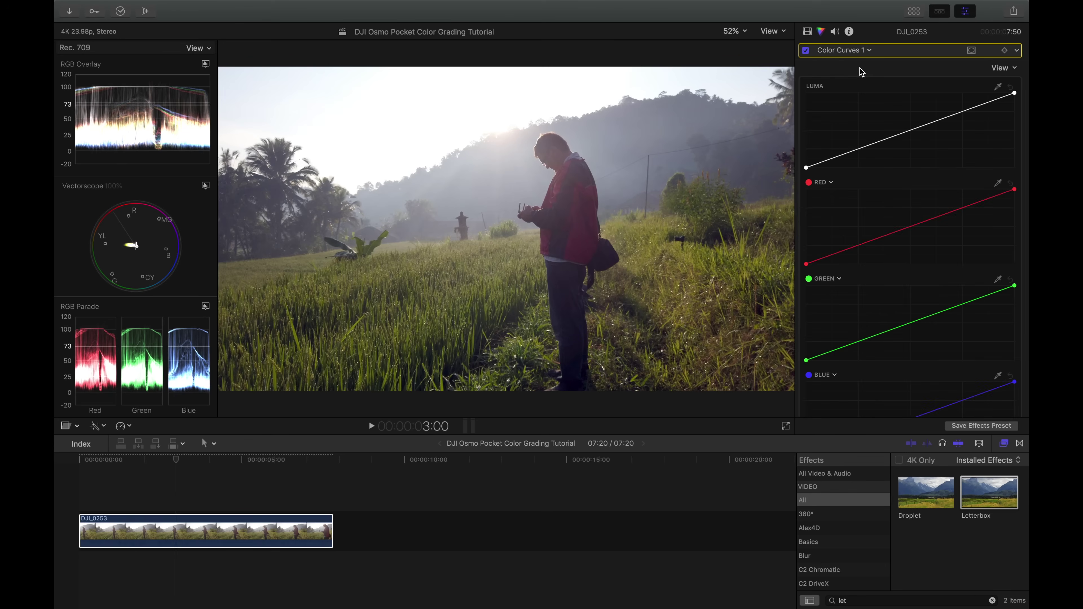
scroll(863, 316, "down", 5)
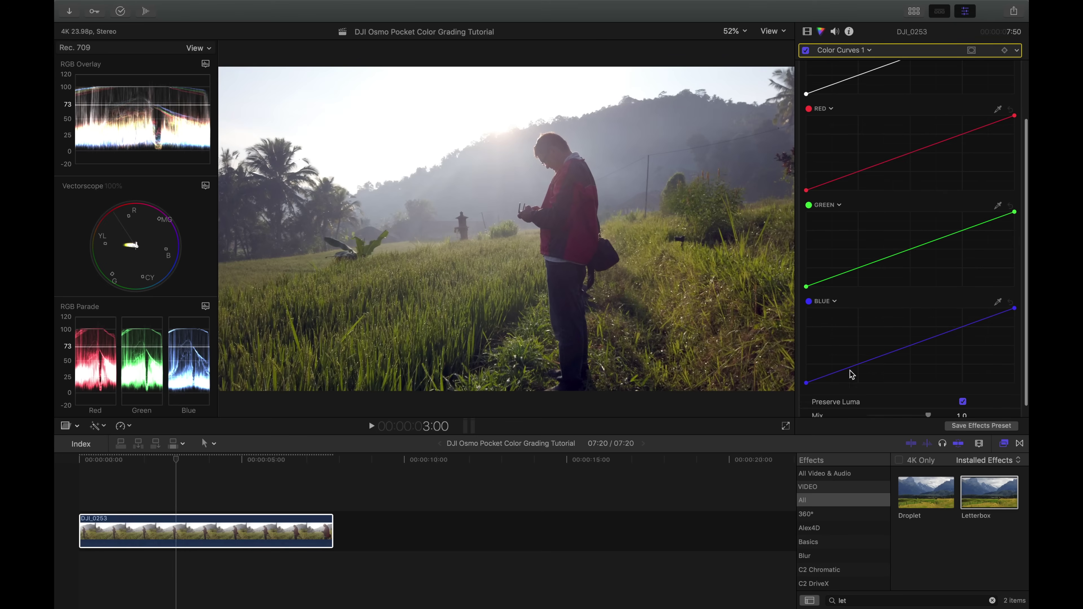
left_click(833, 374)
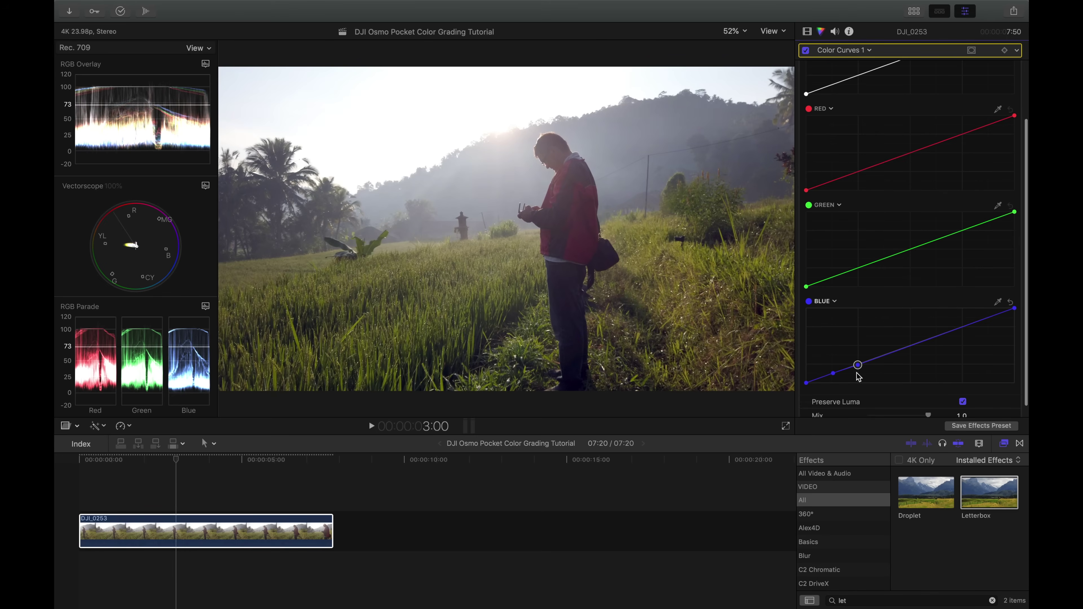
left_click(859, 364)
left_click_drag(807, 383, 806, 383)
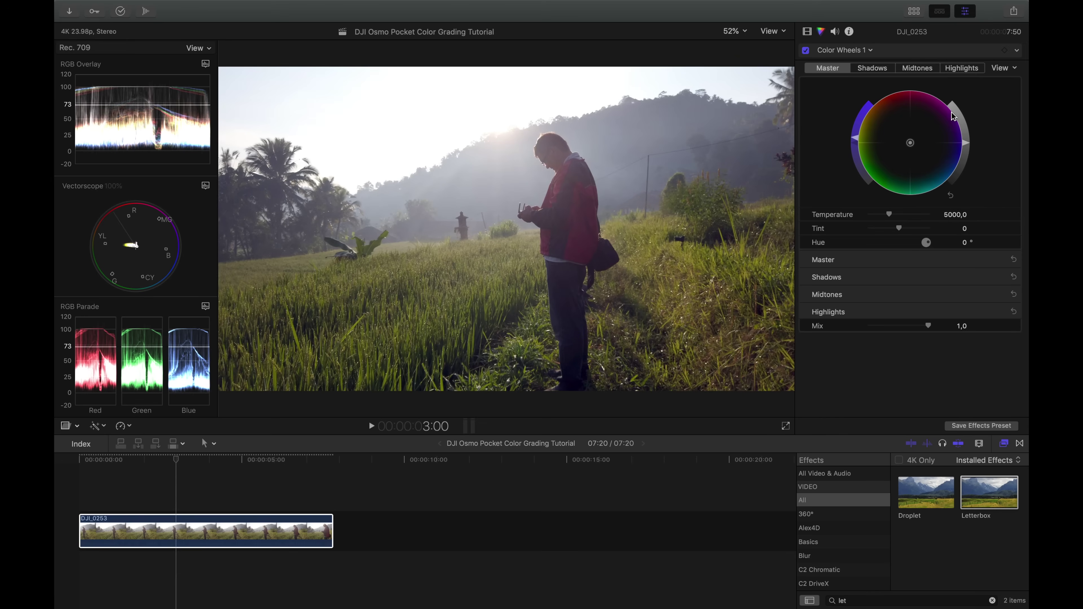
Step: Tint the Master color wheel slightly towards red and counteract it with a second Color Wheels correction tinted towards green
left_click(911, 144)
left_click_drag(911, 144, 915, 114)
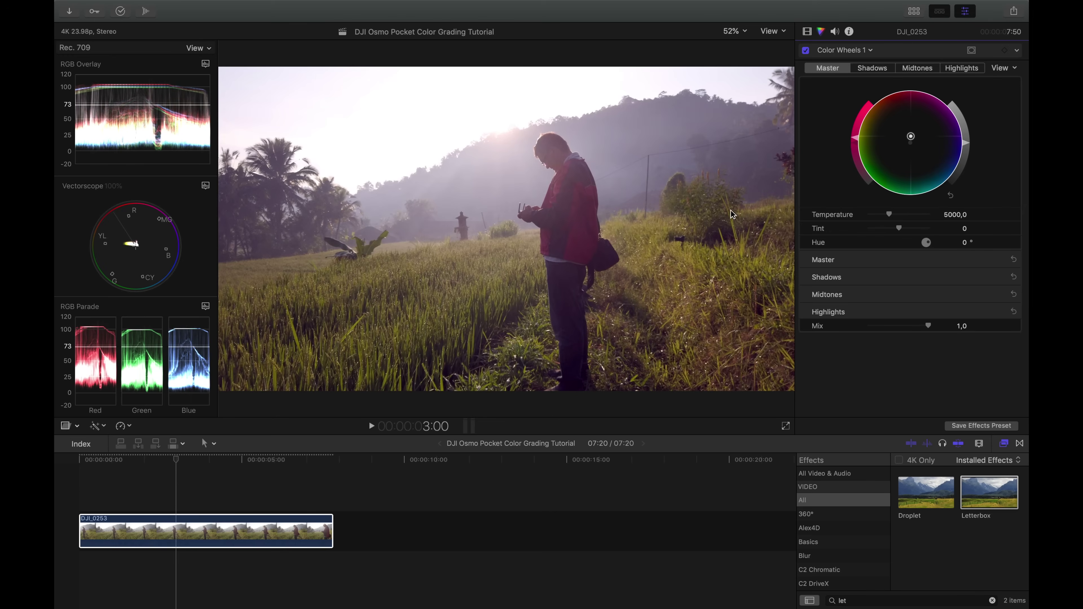
left_click(846, 55)
left_click(867, 51)
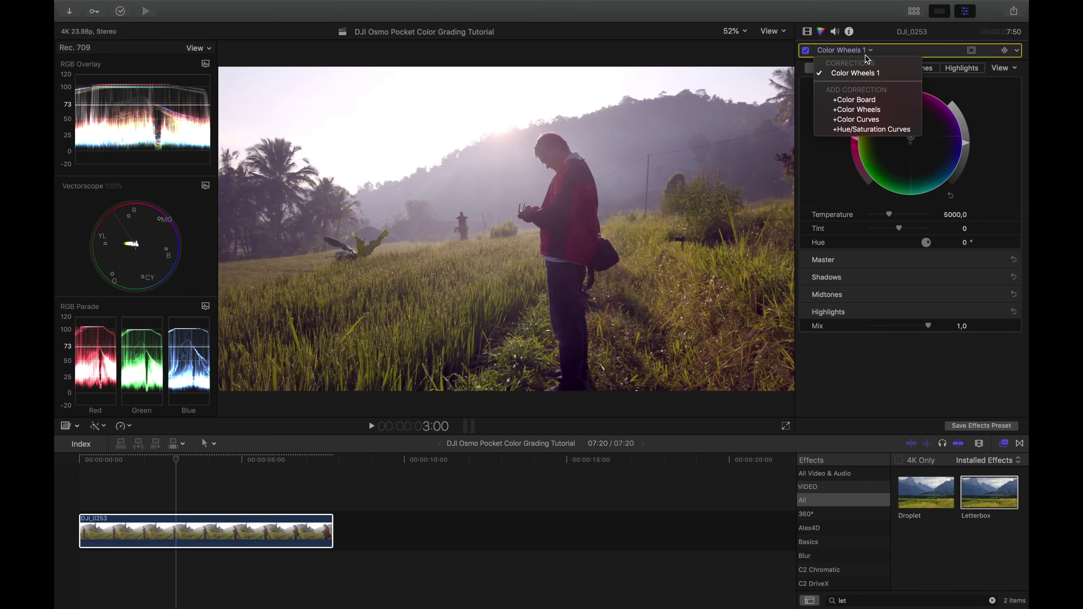
left_click(845, 110)
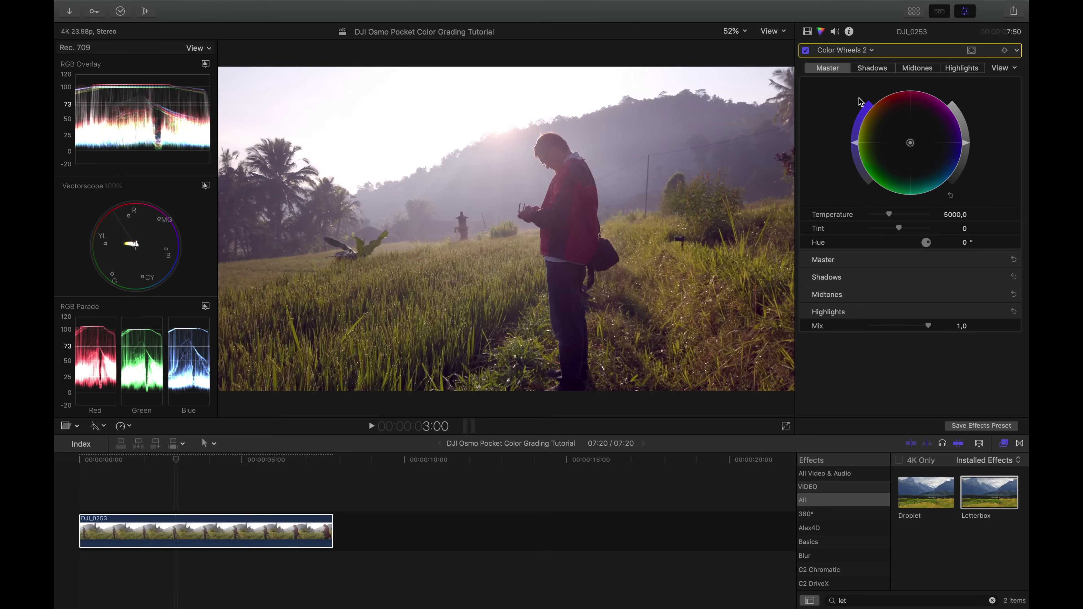
left_click(911, 145)
left_click_drag(911, 146, 912, 173)
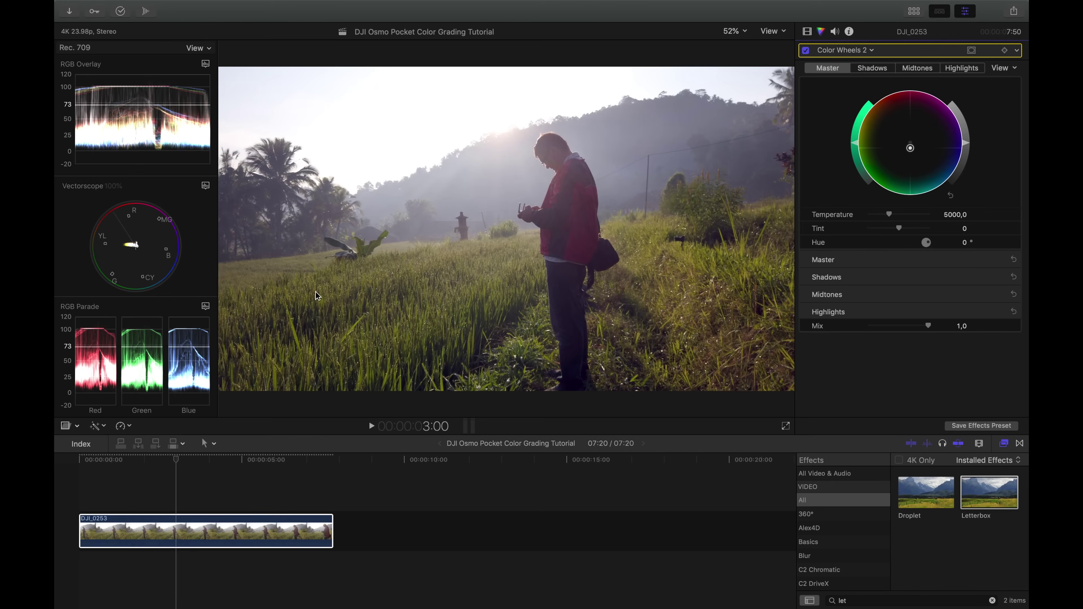
Step: Compare the clip with the second Color Wheels correction off and on, and fine-tune its green Master tint
left_click(811, 50)
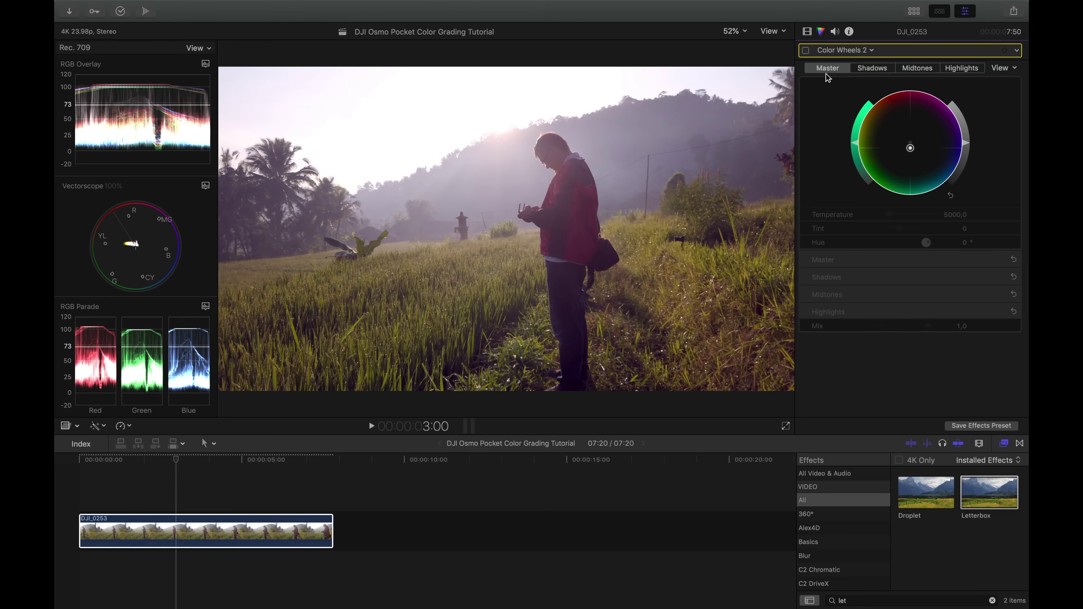
left_click(805, 50)
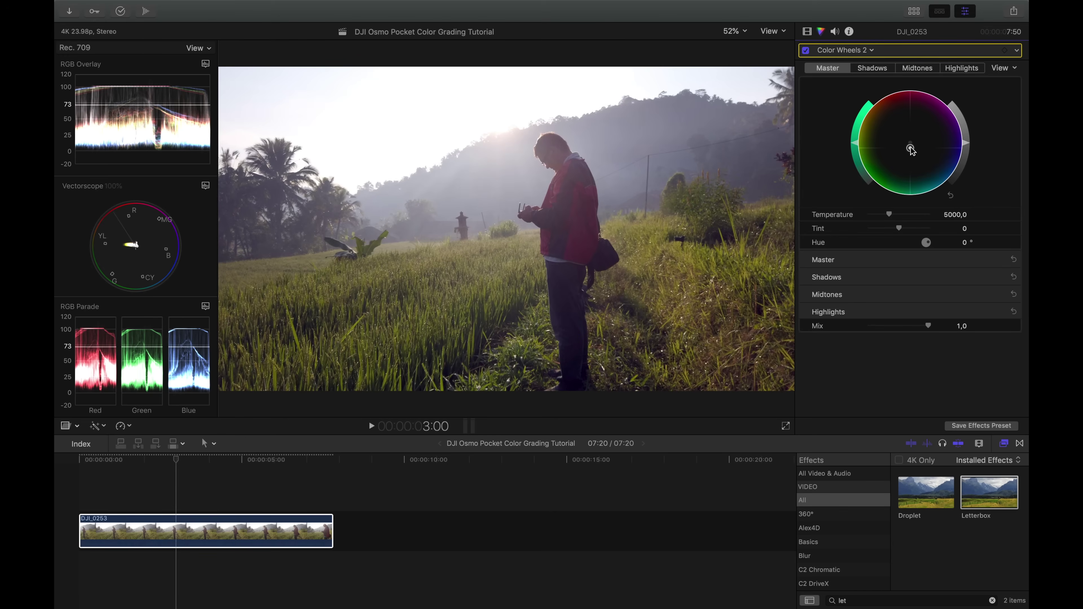
left_click_drag(912, 155, 912, 165)
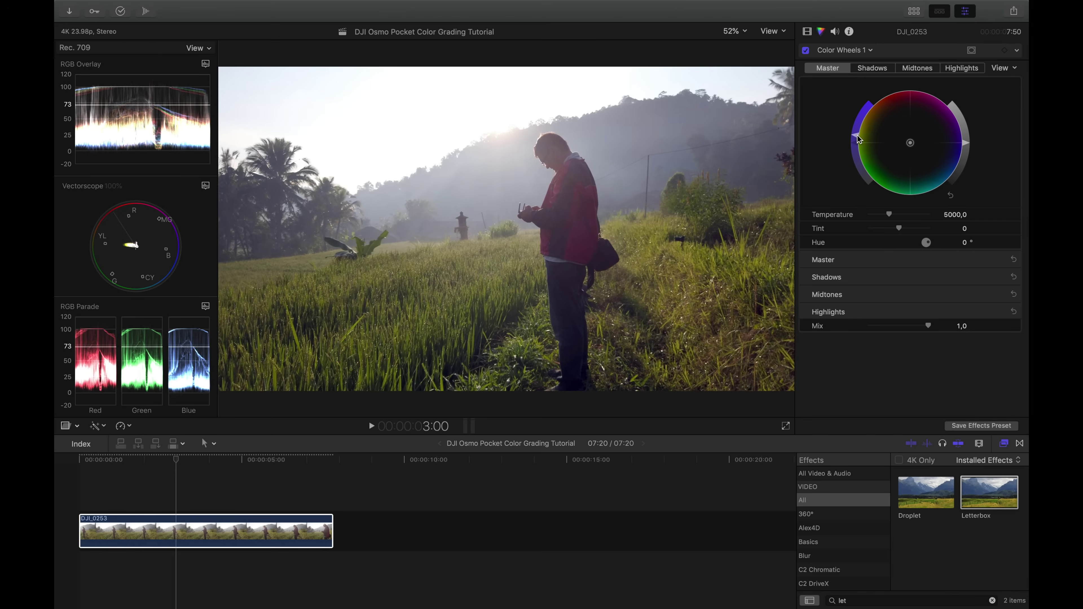
Step: Fine-tune the Master saturation of the Color Wheels correction and check the clip's list of applied effects
left_click(858, 139)
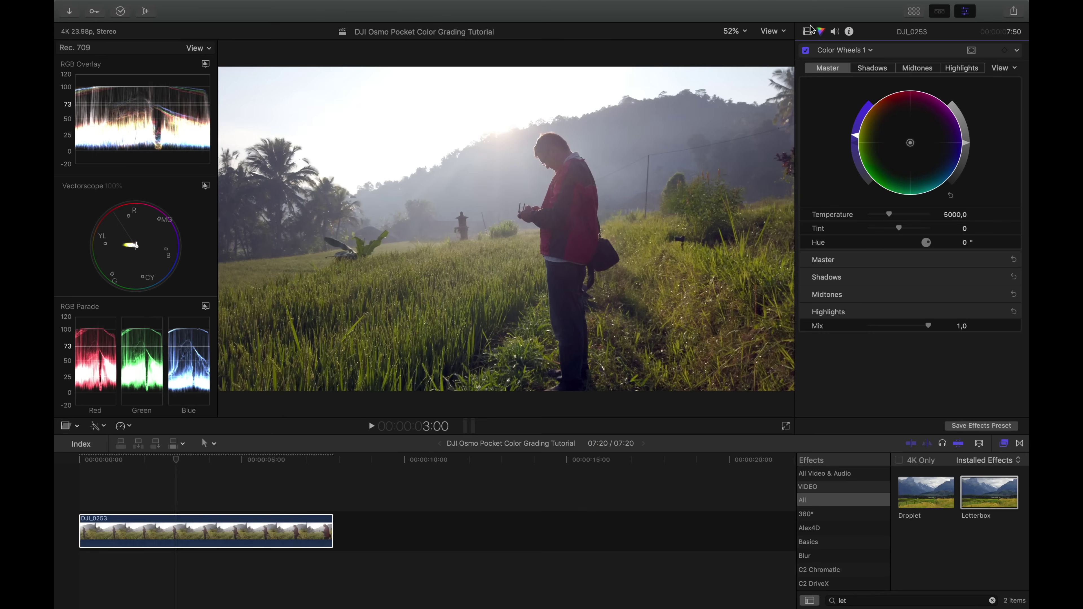
left_click(808, 32)
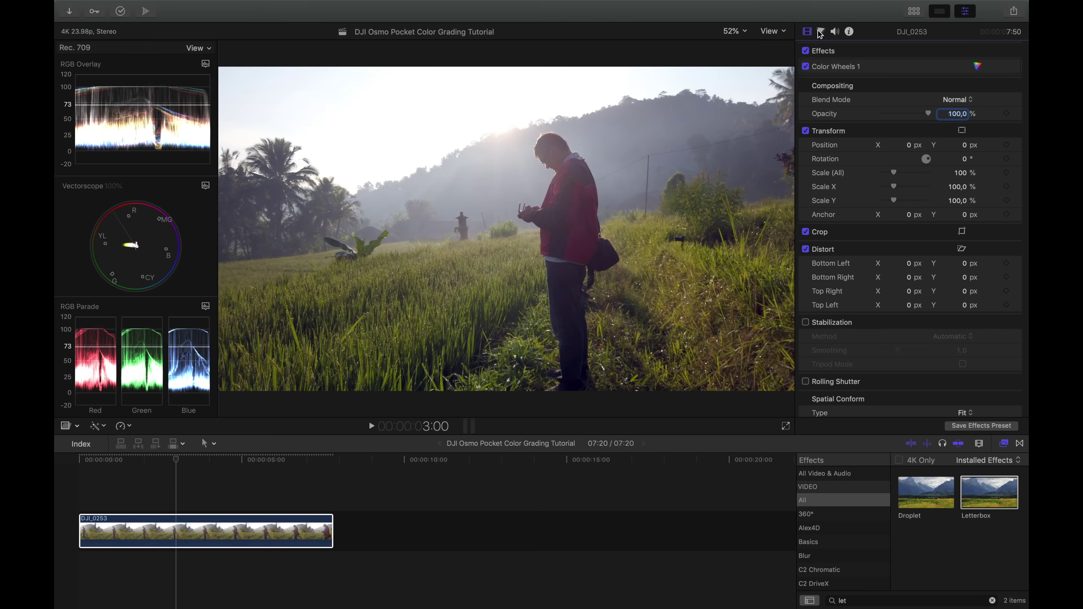
left_click(821, 31)
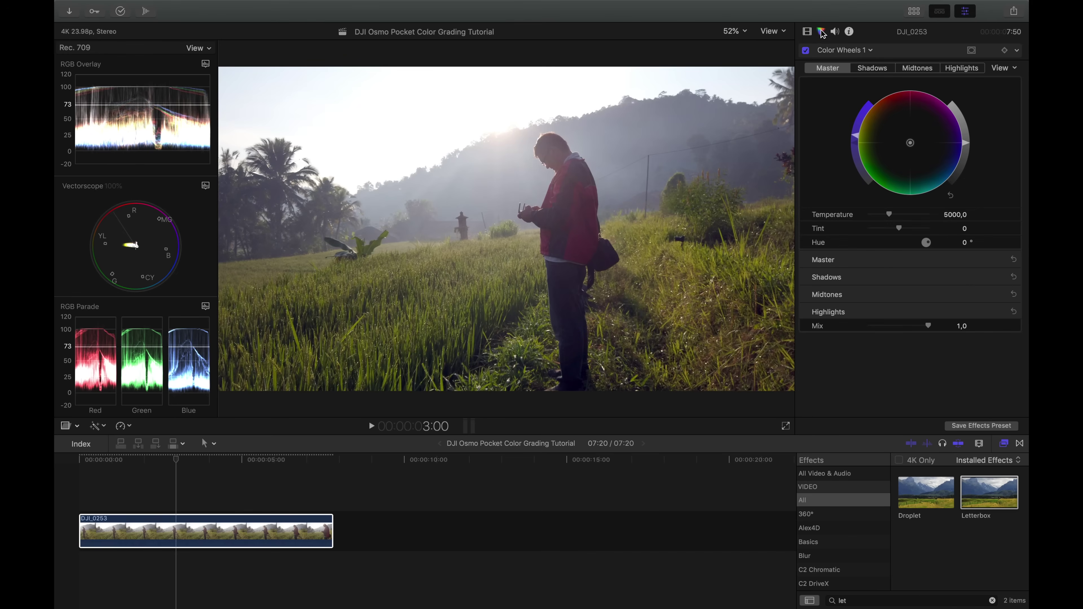
Step: Add a Hue/Saturation Curves correction, sample the grass for Hue vs Hue, and lower the yellow point slightly to make the grass greener
left_click(848, 50)
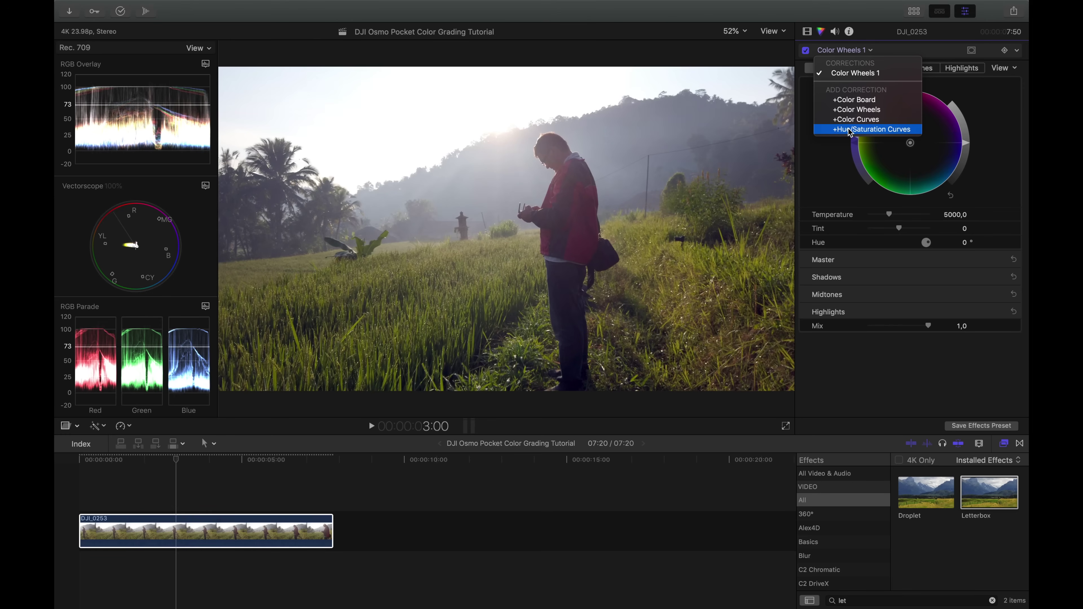
left_click(865, 130)
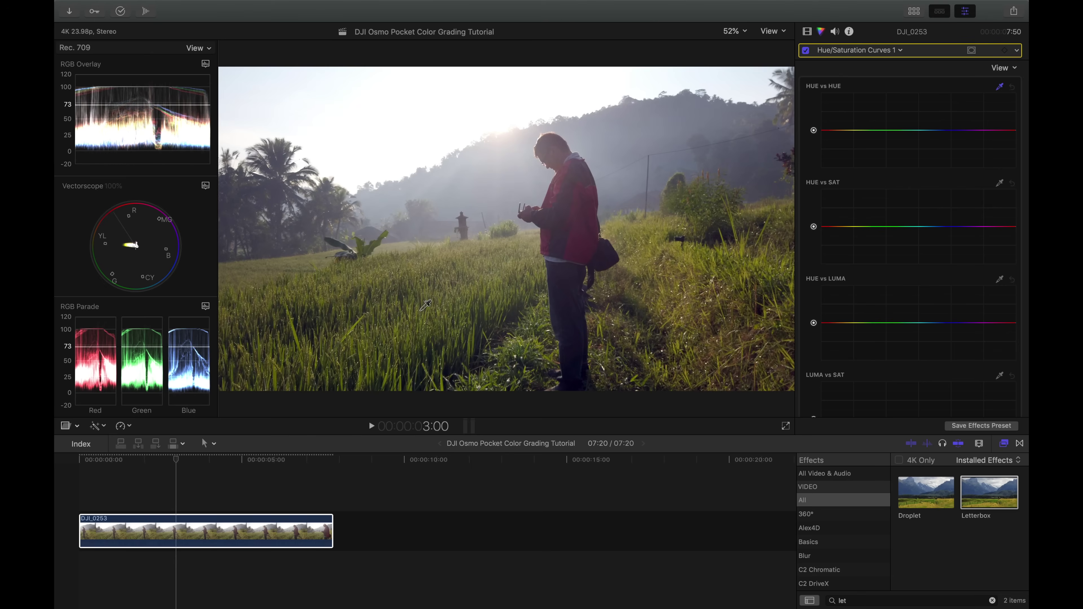
left_click_drag(421, 310, 414, 315)
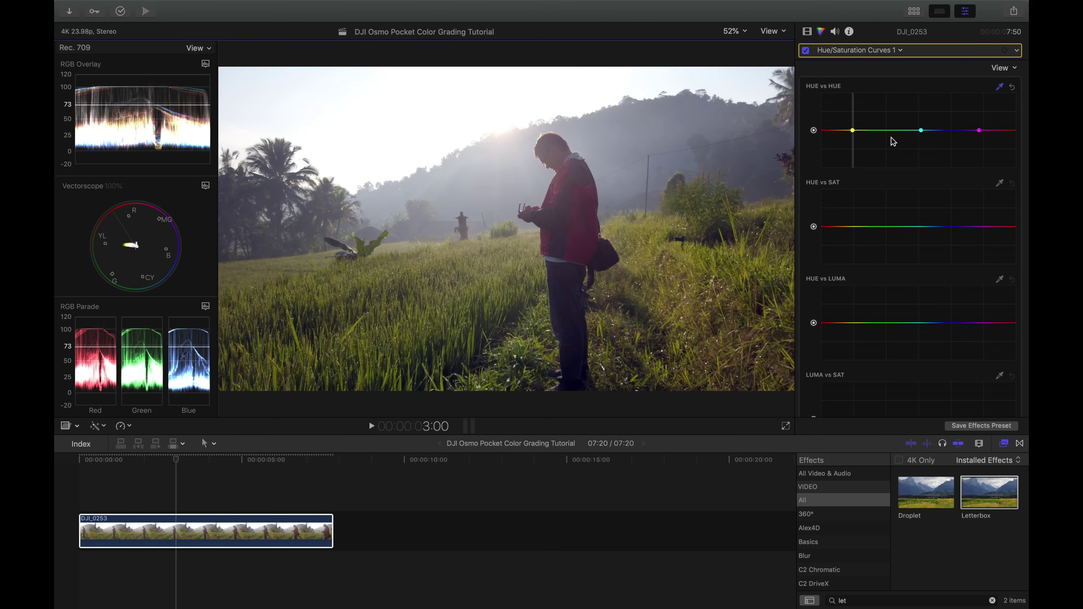
left_click(852, 131)
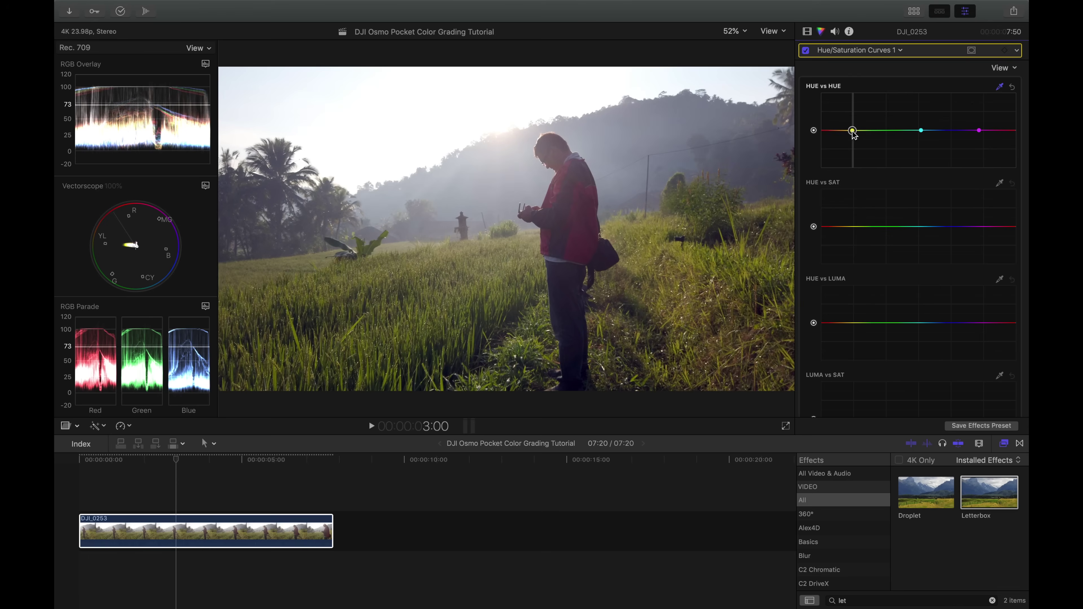
left_click_drag(853, 134, 853, 136)
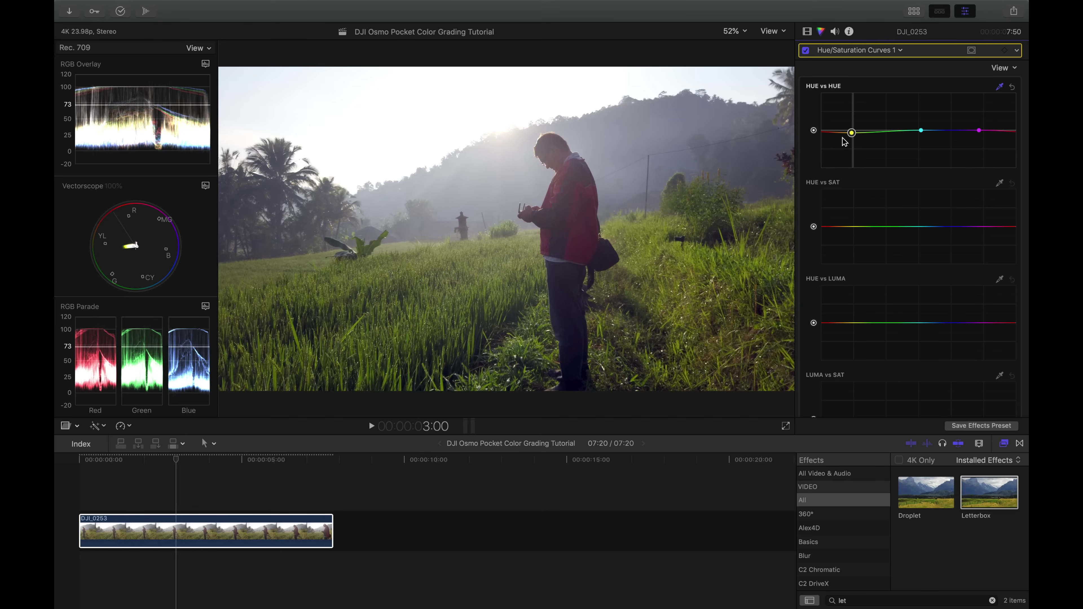
Step: Add a Color Curves correction and shape its Luma curve into a gentle S with slightly lowered shadows and raised highlights
left_click(807, 31)
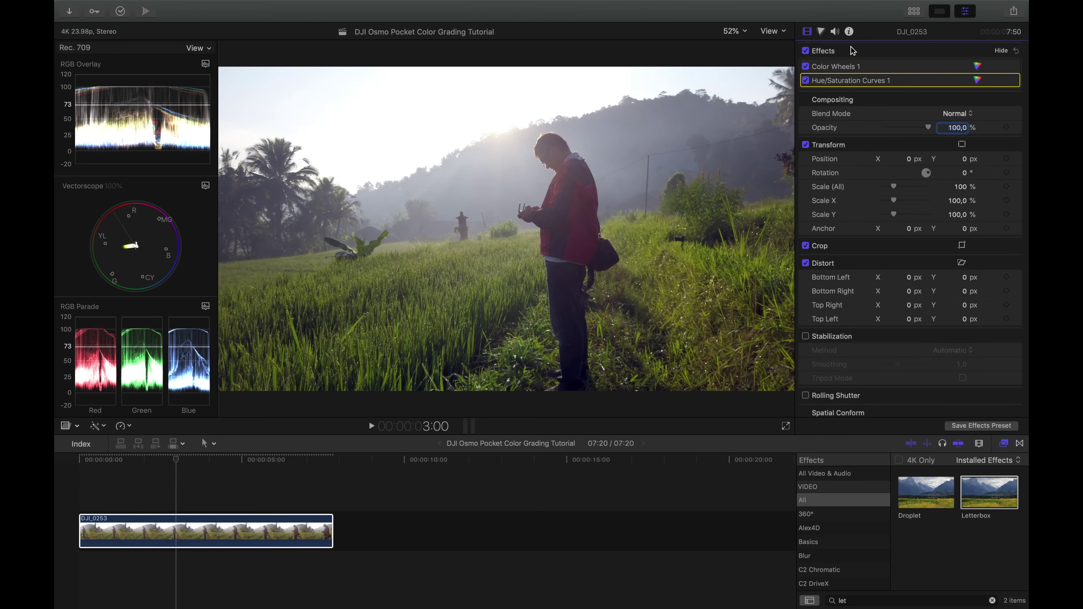
left_click(821, 32)
left_click(839, 52)
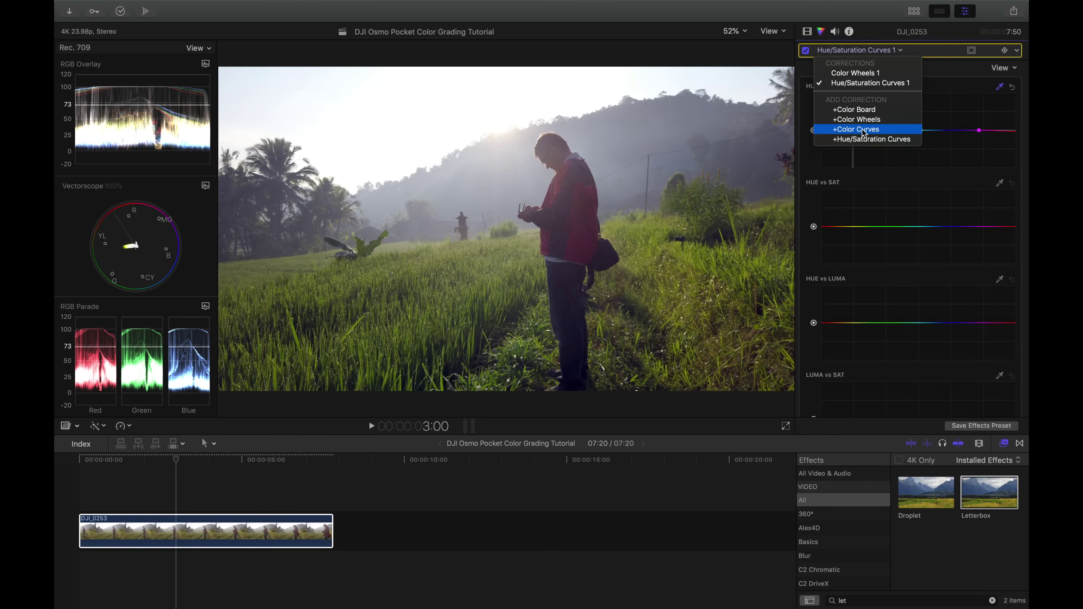
key("Escape")
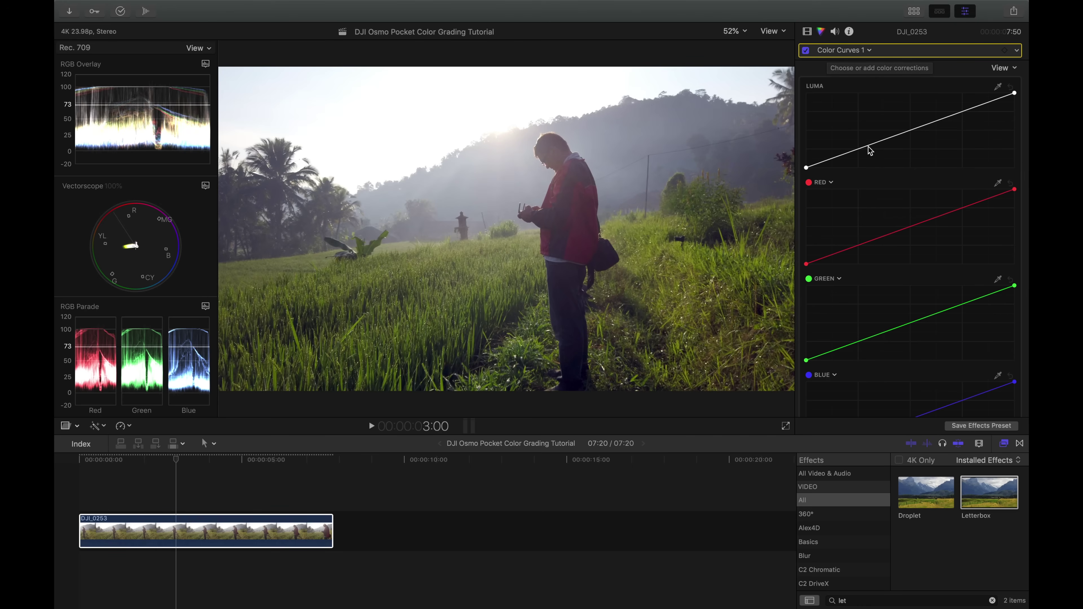
left_click(858, 149)
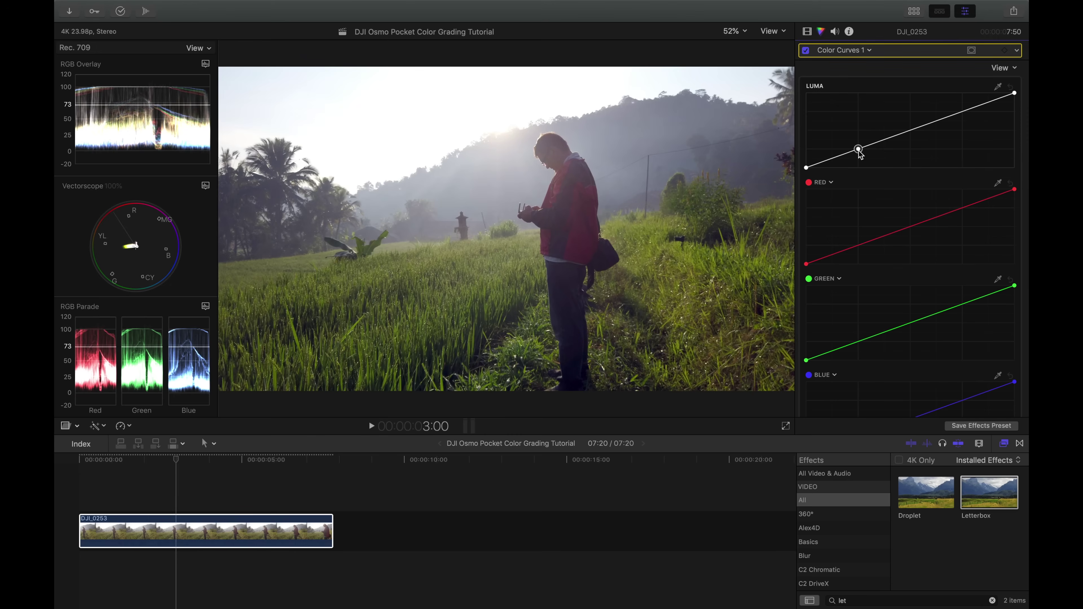
left_click_drag(860, 154, 859, 156)
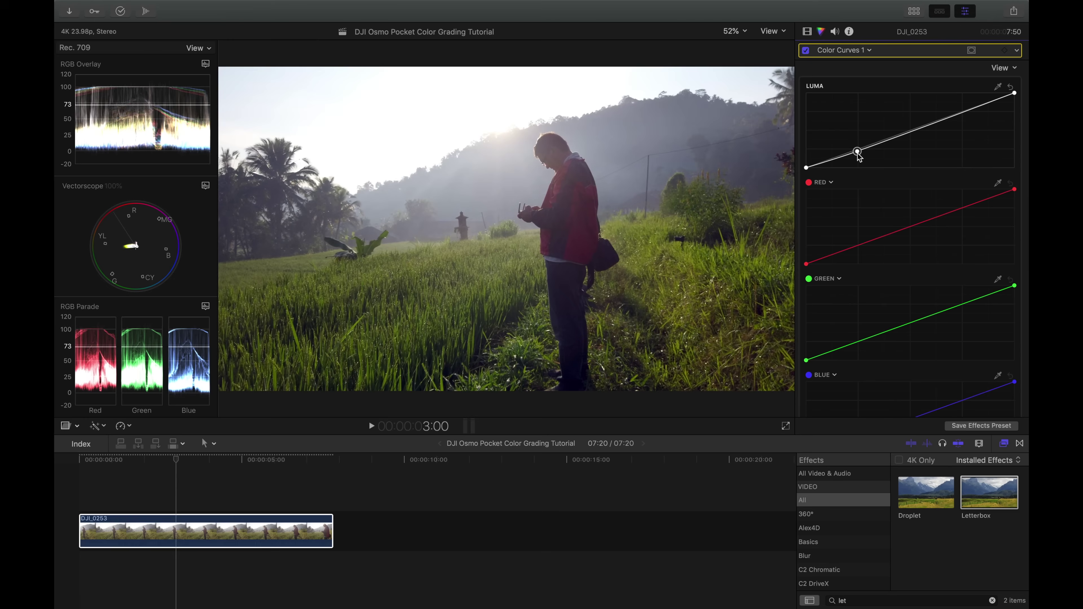
left_click_drag(965, 115, 965, 113)
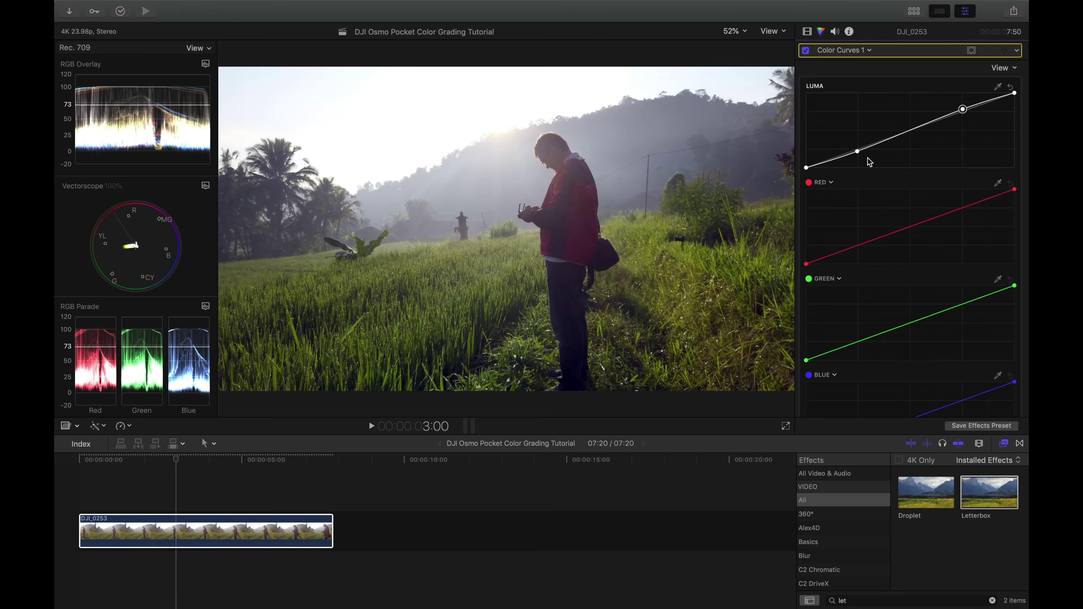
left_click_drag(860, 156, 860, 156)
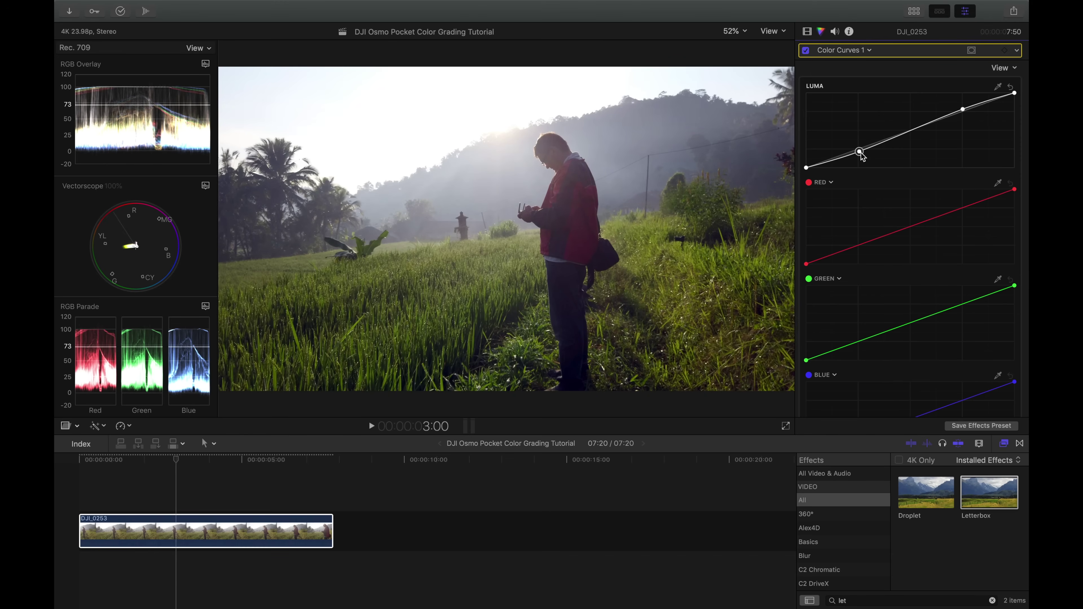
left_click_drag(862, 155, 861, 155)
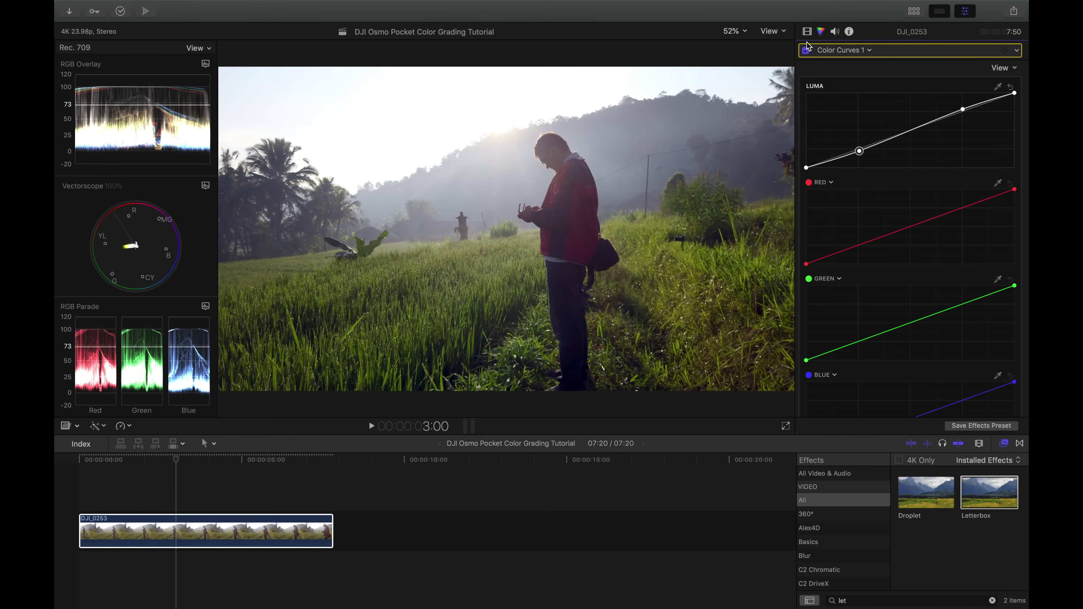
Step: Turn the Color Curves correction off and on to compare the contrast change
left_click(804, 51)
left_click(804, 52)
left_click(805, 51)
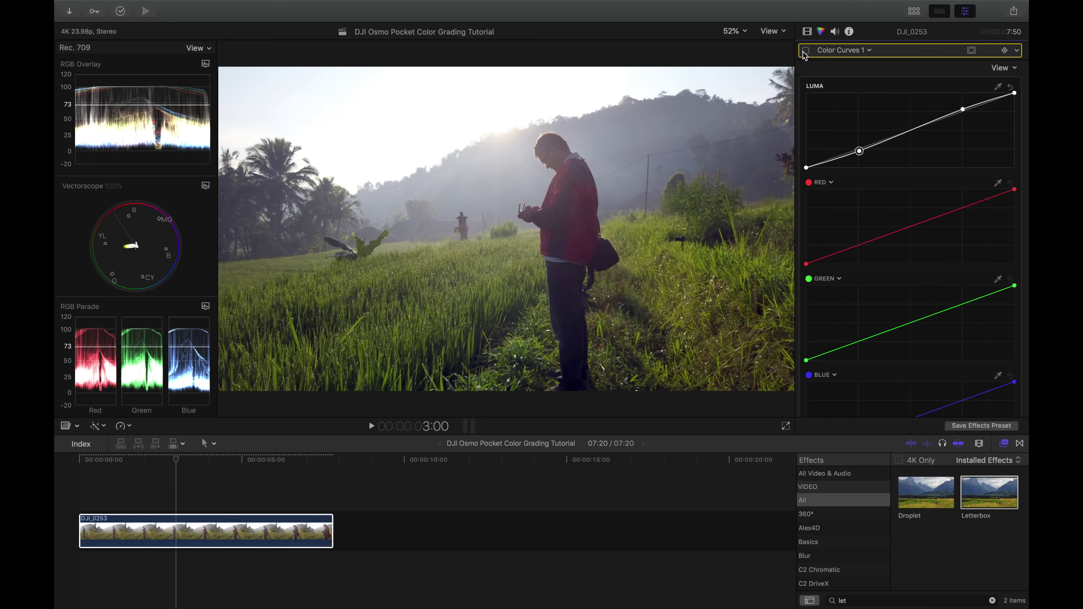
left_click(805, 52)
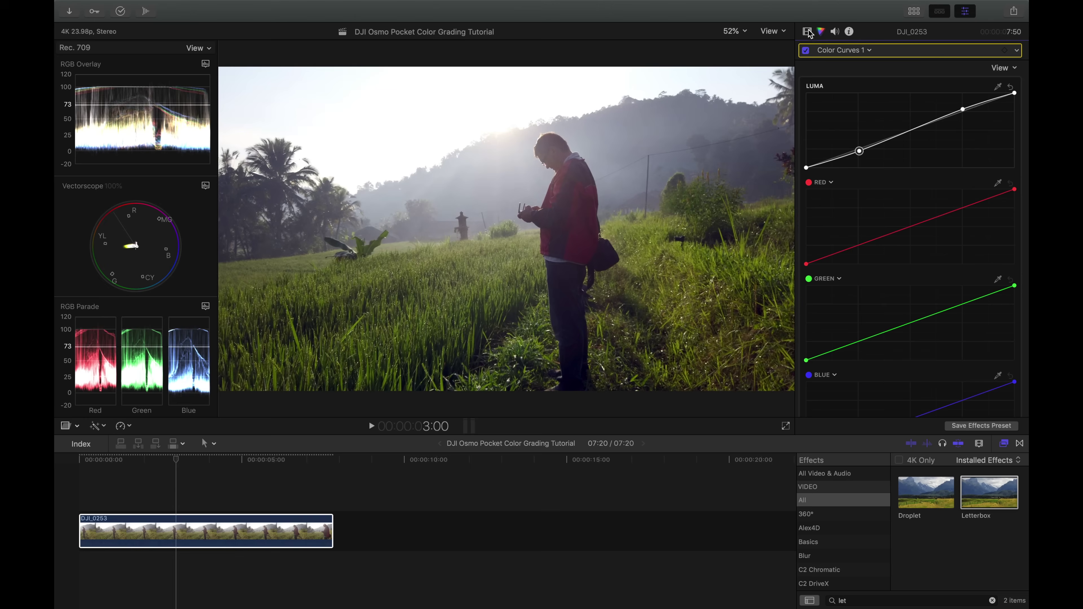
Step: Turn all of the clip's effects off and on to compare the original with the grade, and select the Hue/Saturation Curves correction
left_click(808, 31)
left_click(806, 51)
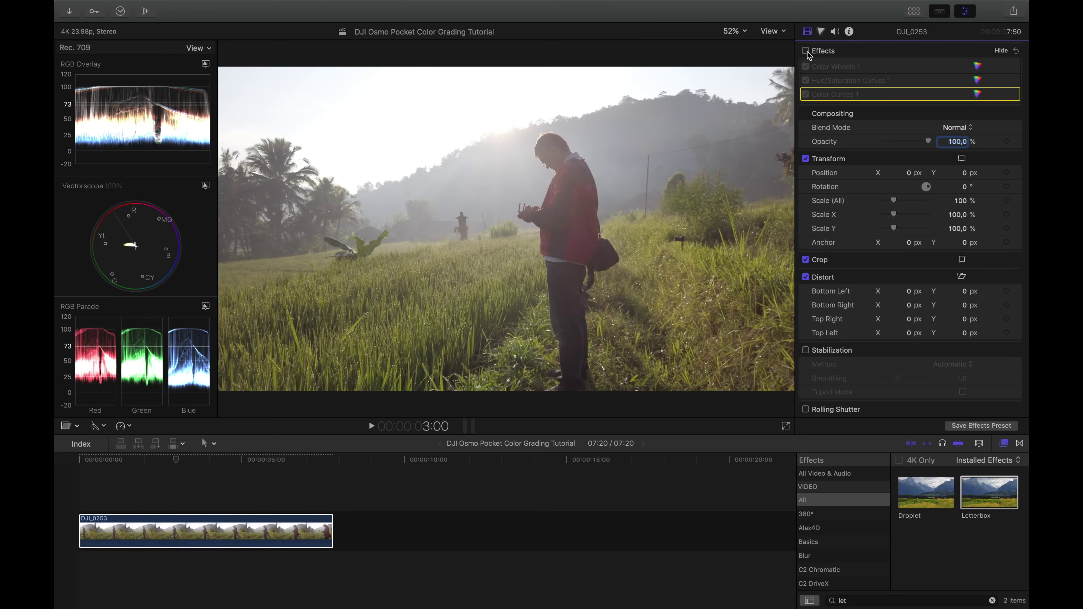
left_click(806, 50)
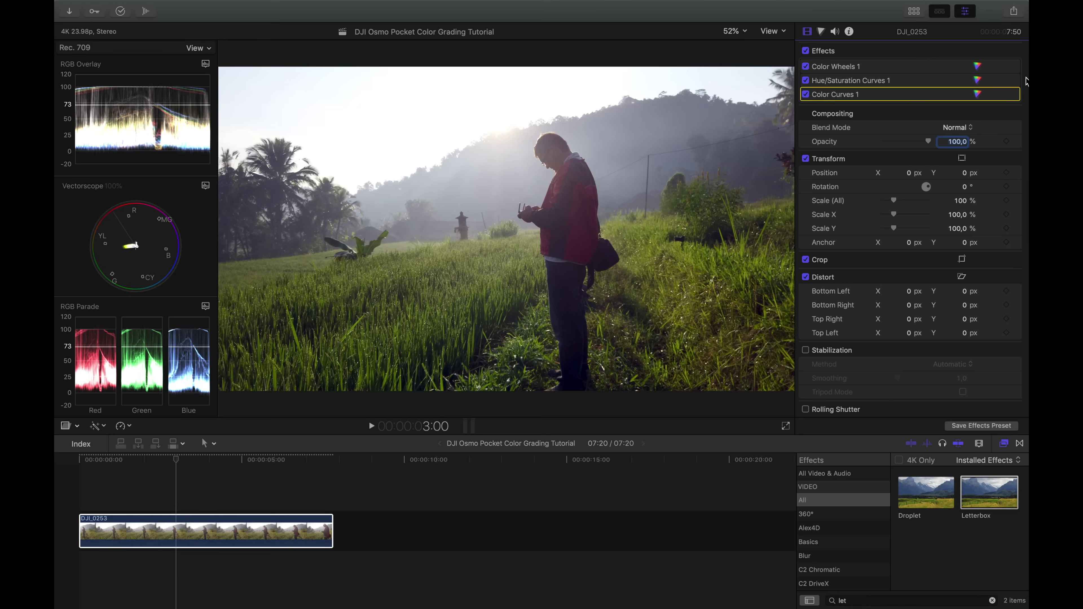
left_click(906, 80)
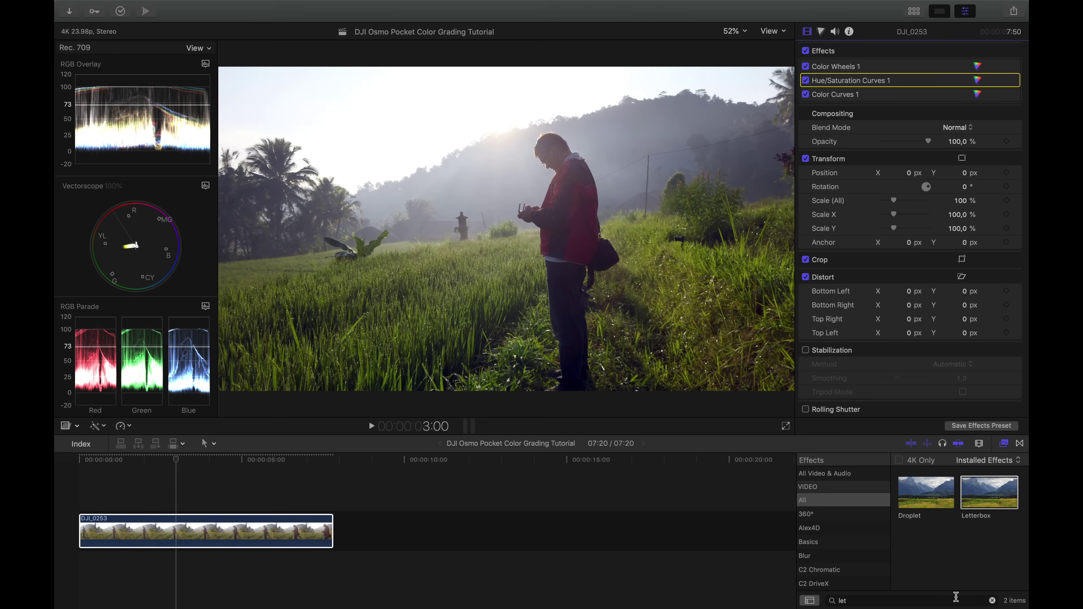
Step: Clear the effects search and add the Custom LUT effect from the Color category to the clip
left_click(992, 600)
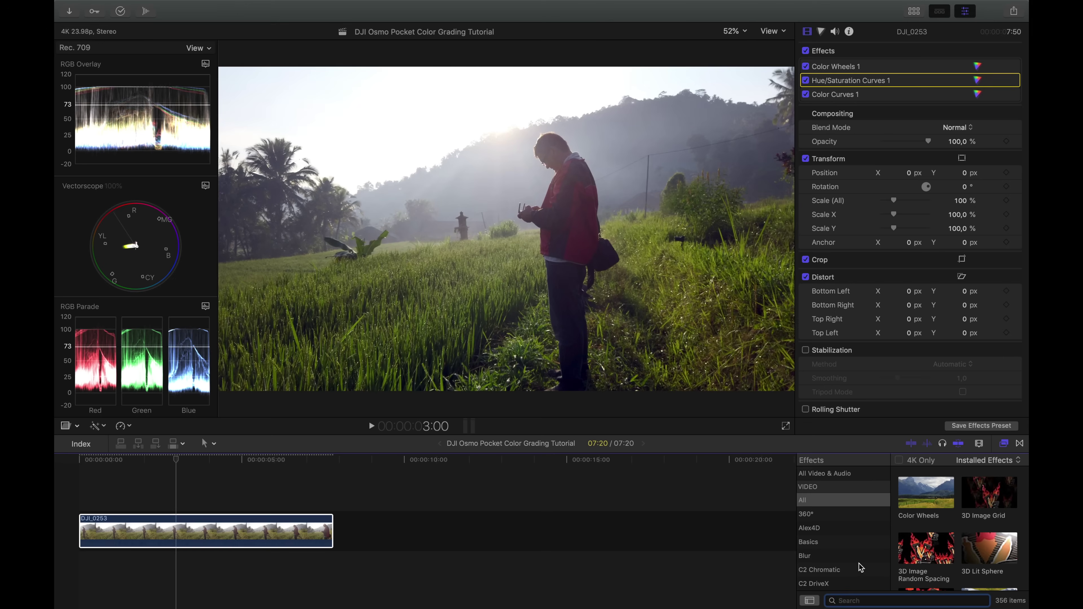
scroll(859, 567, "down", 6)
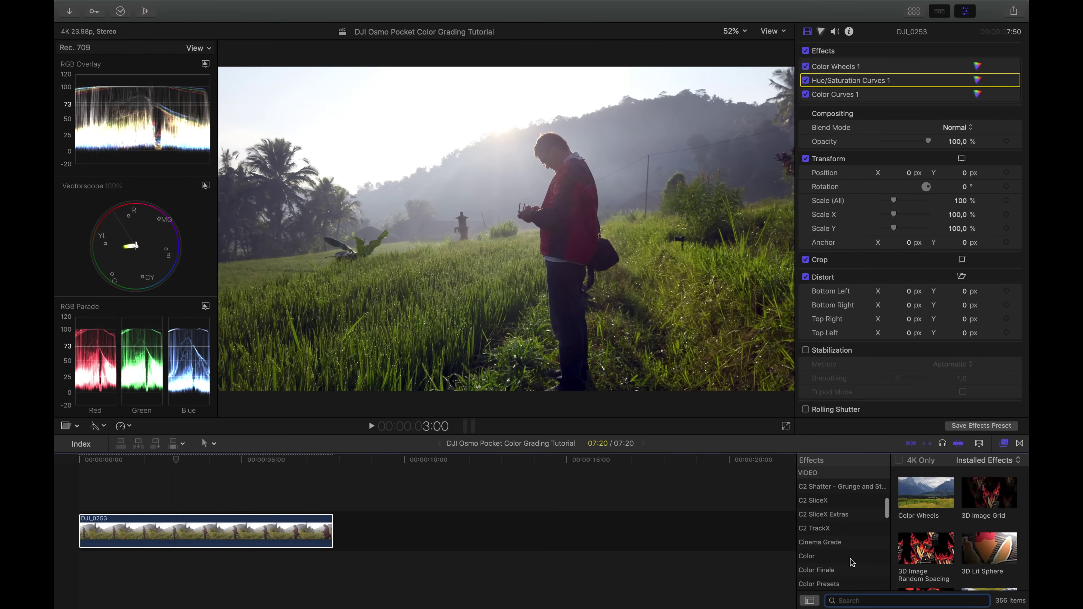
left_click(851, 560)
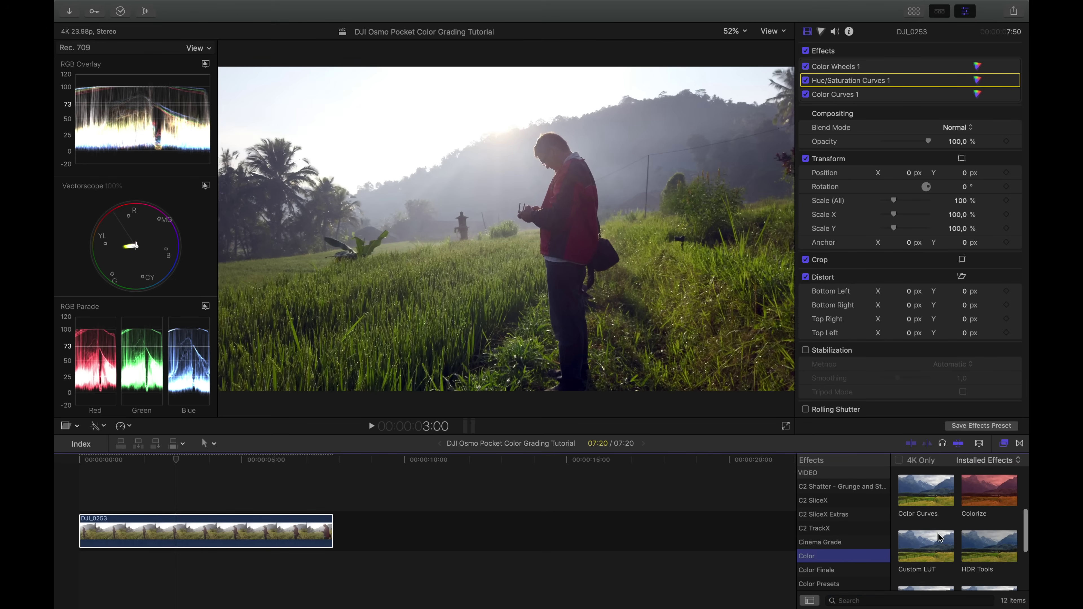
double_click(918, 549)
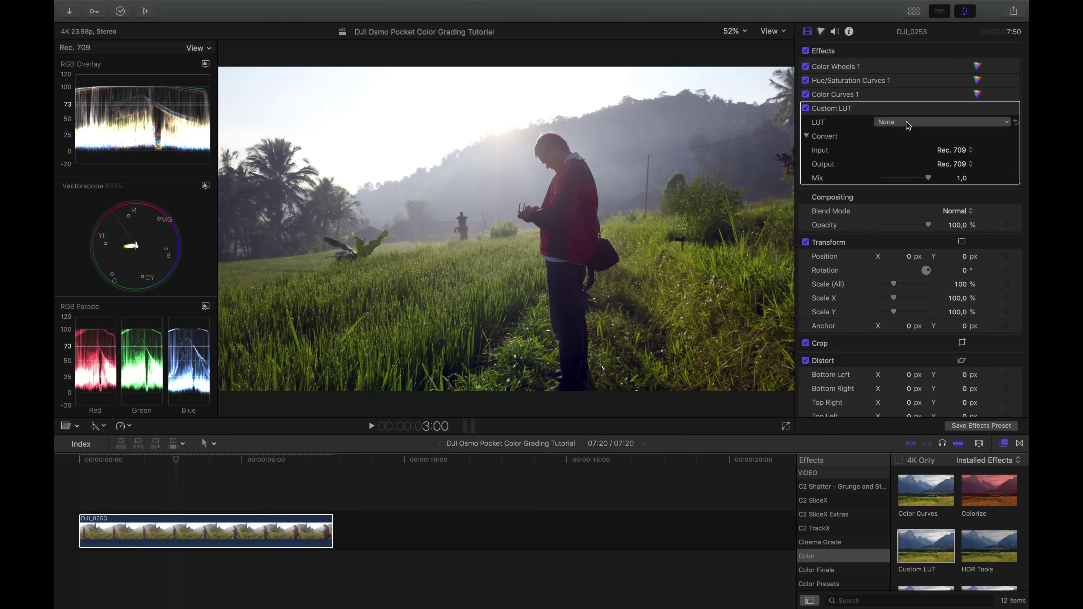
left_click(907, 123)
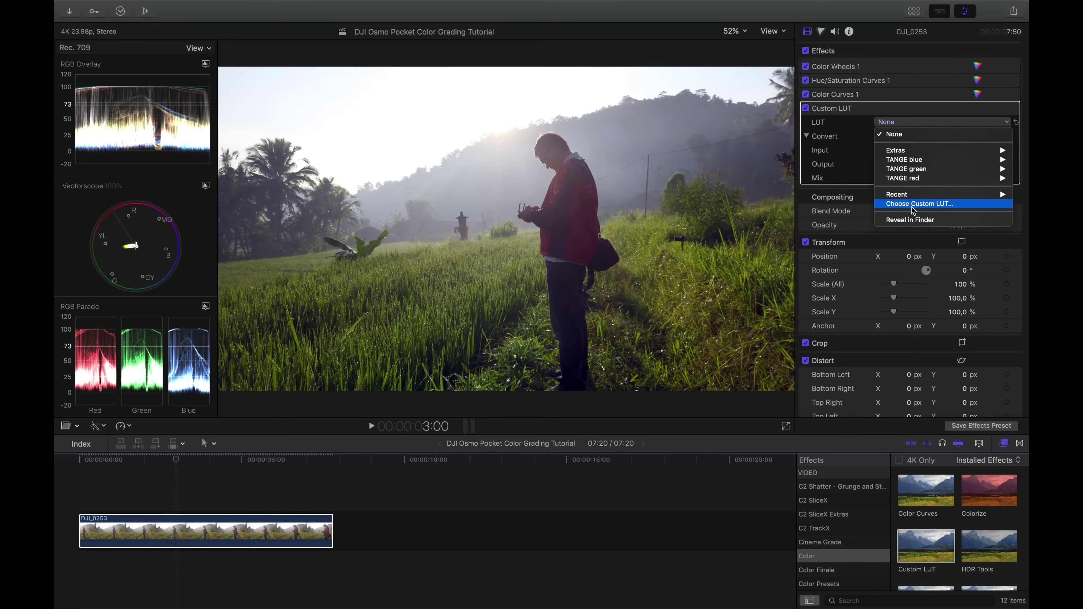
left_click(929, 204)
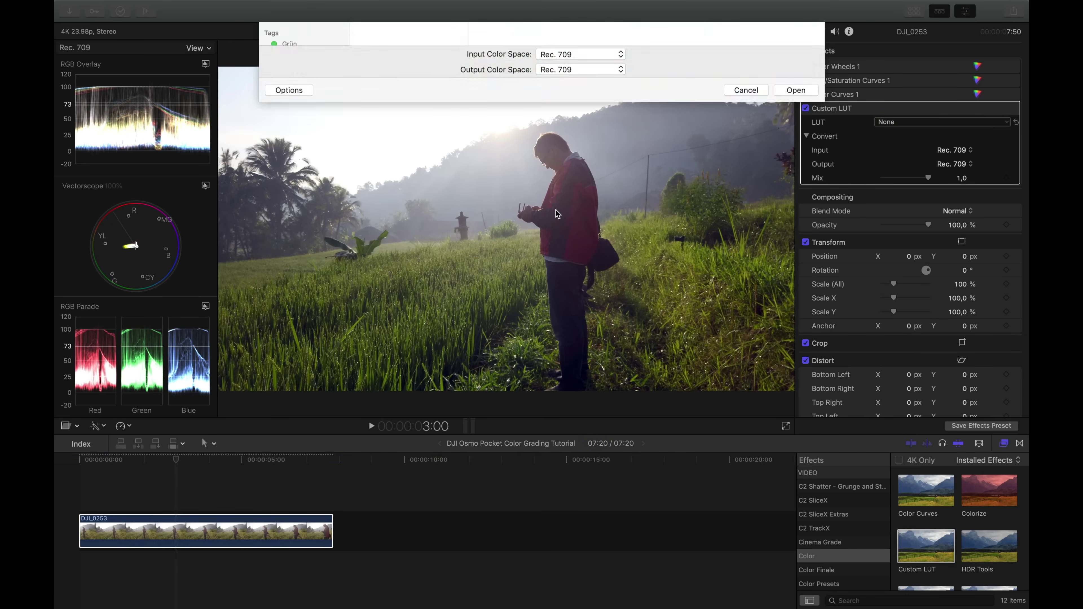
left_click(745, 349)
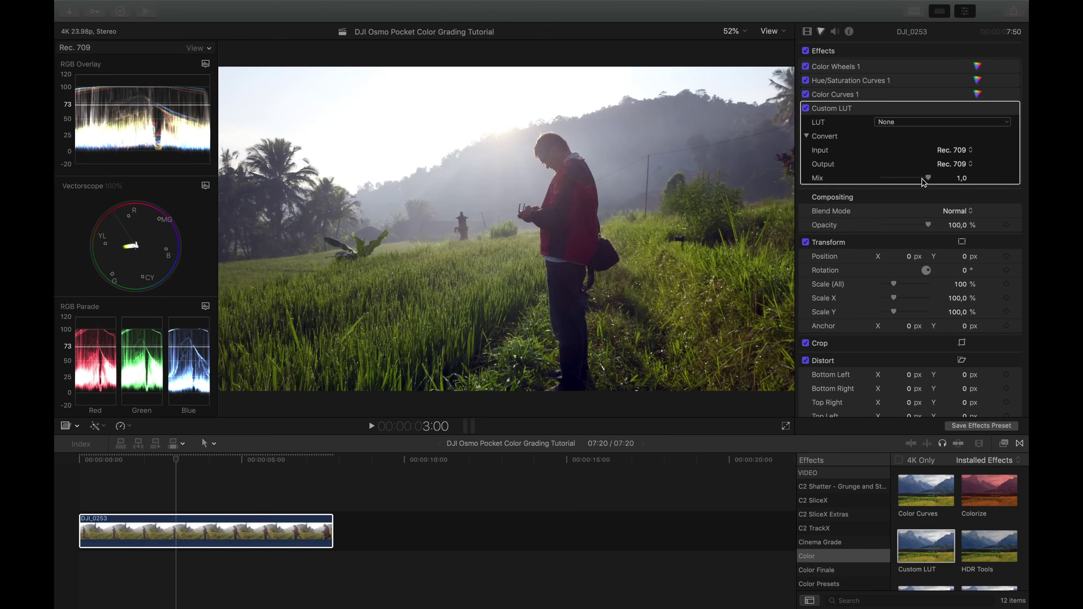
Step: Try the TANGE green LUT and its TANGE green GTc variant in the Custom LUT effect
left_click(921, 124)
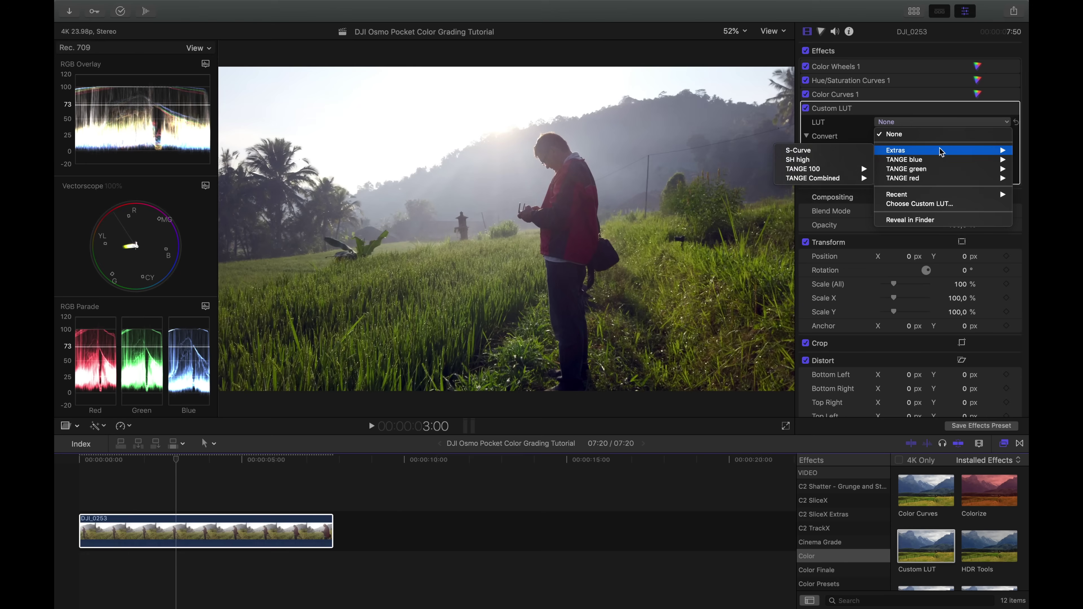
mouse_move(927, 173)
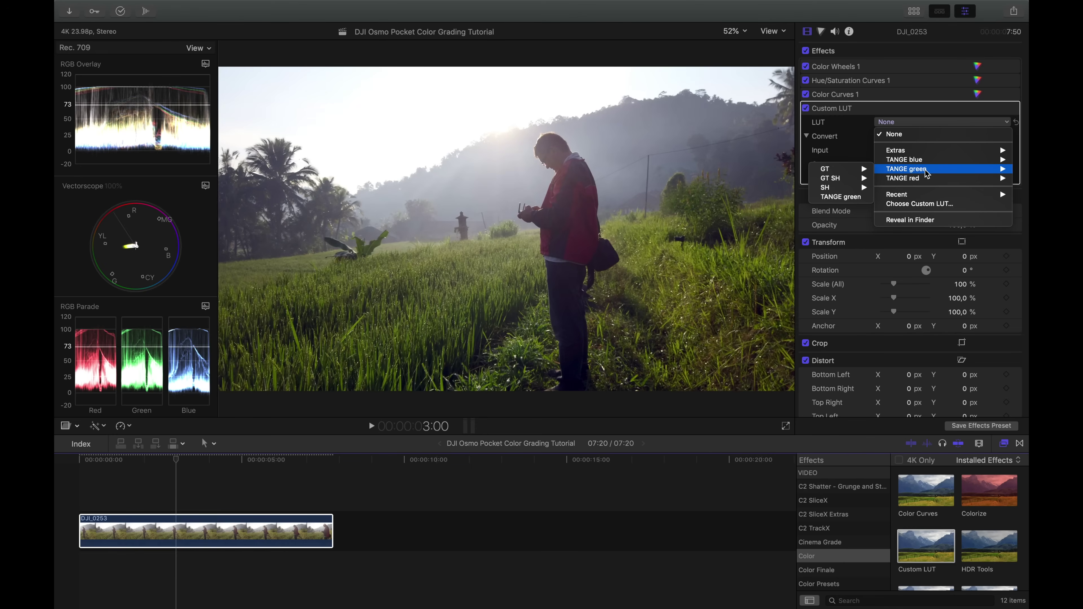
left_click(847, 198)
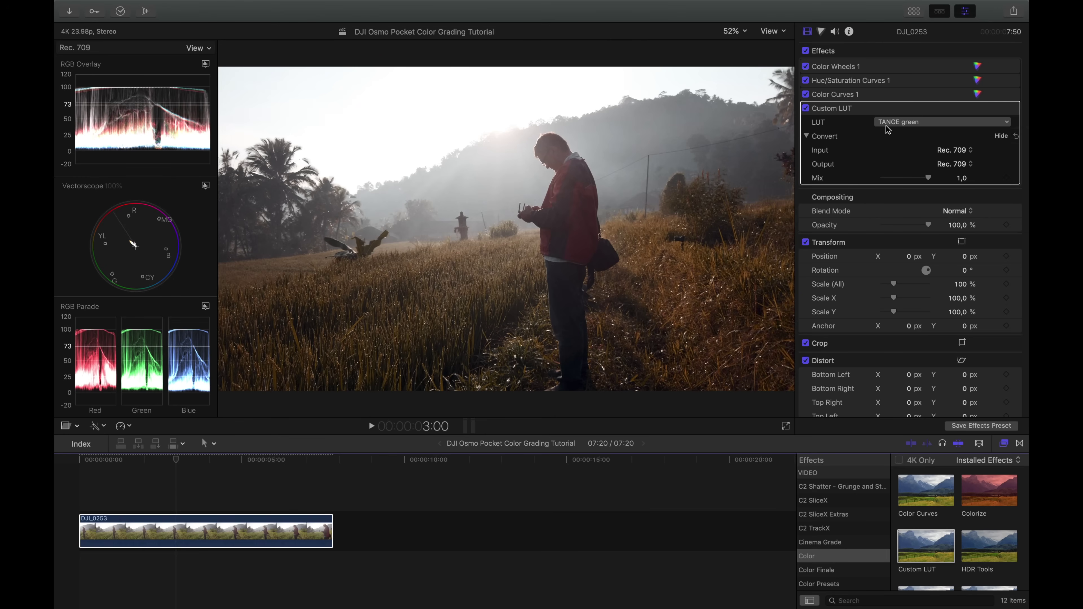
left_click(898, 123)
mouse_move(920, 170)
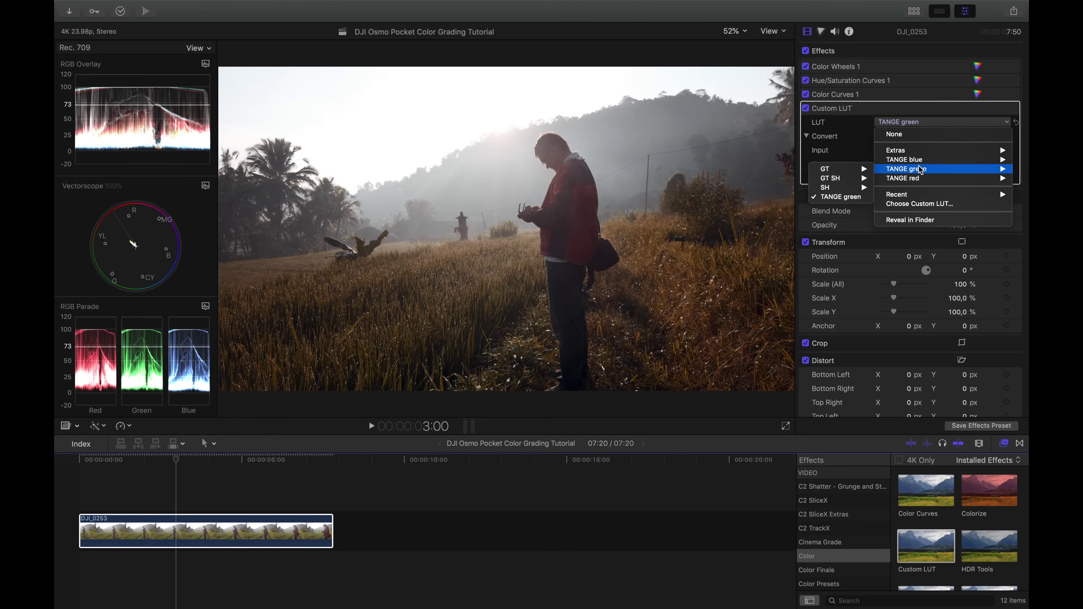
mouse_move(861, 175)
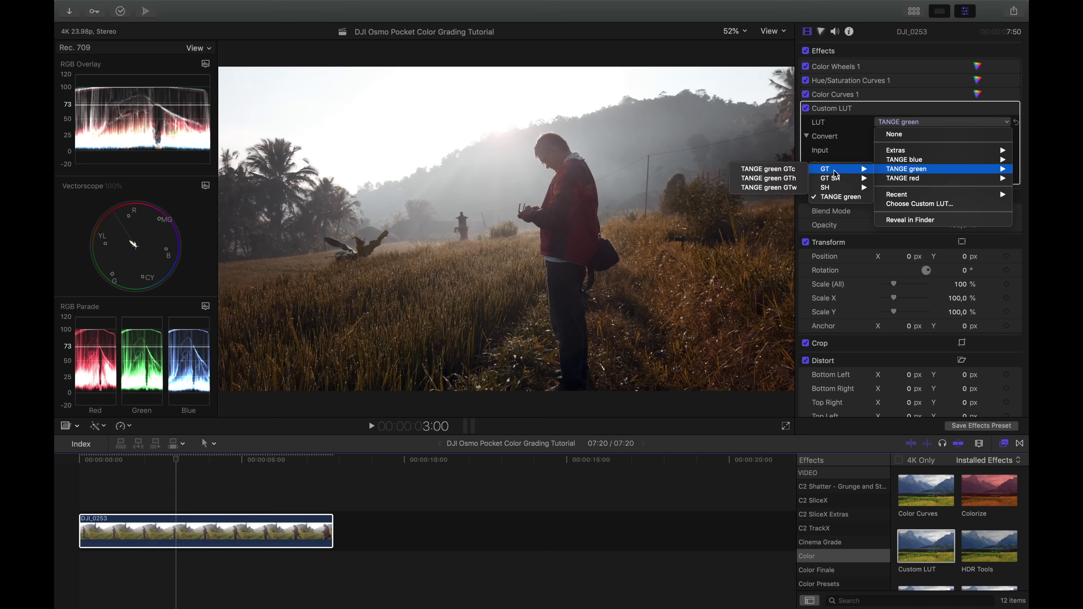
left_click(793, 174)
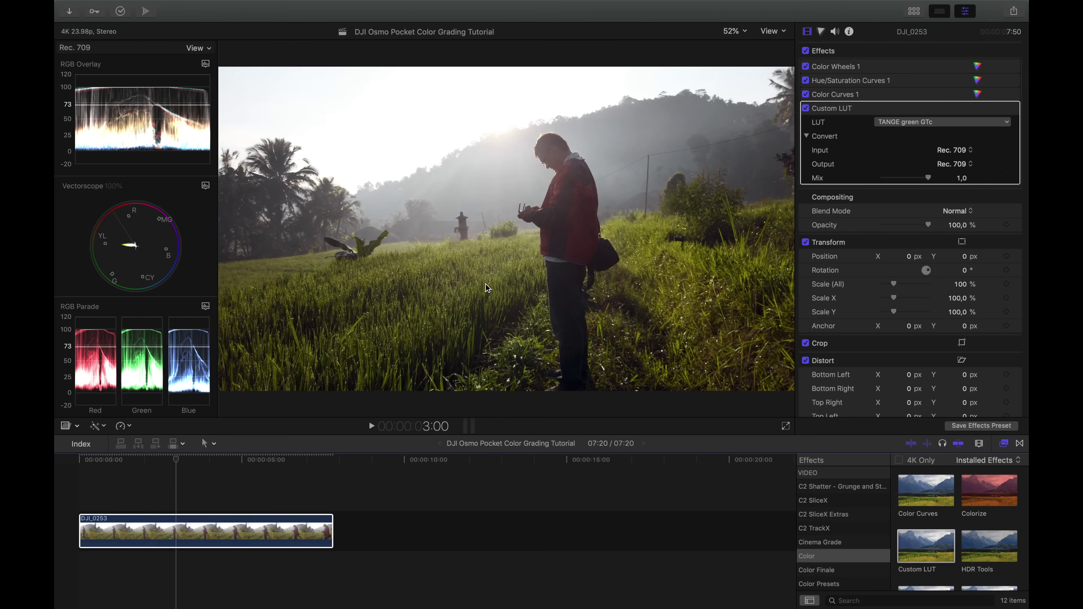
Step: Try the TANGE blue GTw and TANGE green GTw LUTs in the Custom LUT effect
left_click(897, 122)
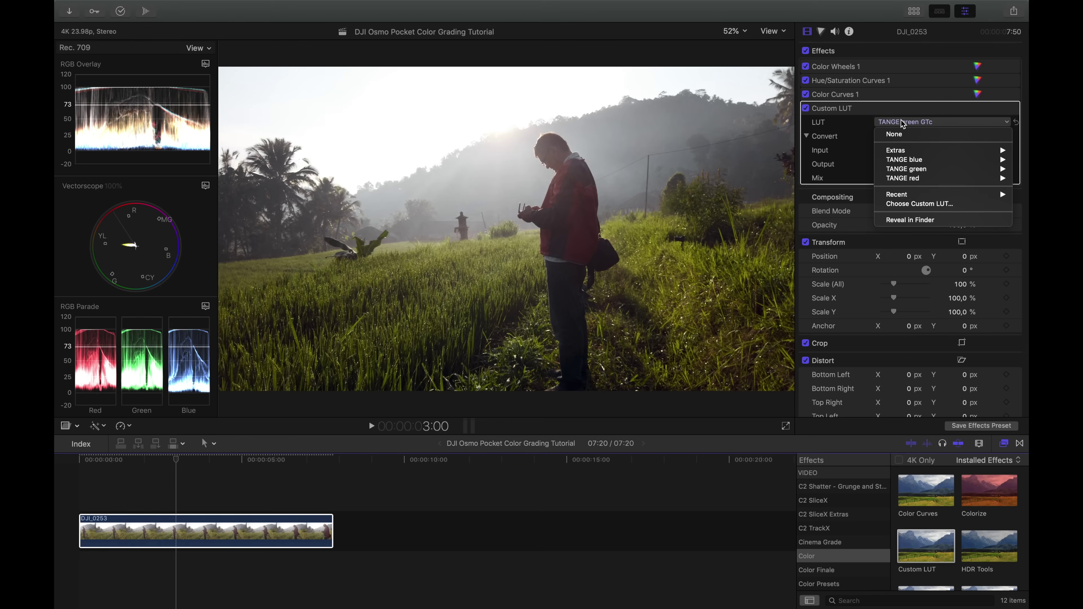
mouse_move(835, 160)
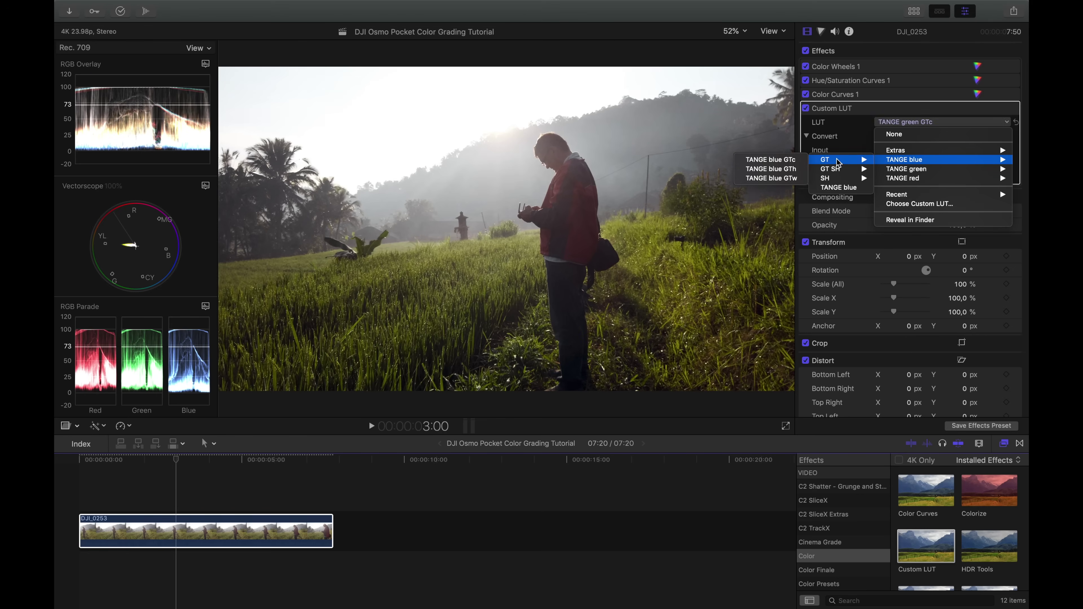
left_click(780, 179)
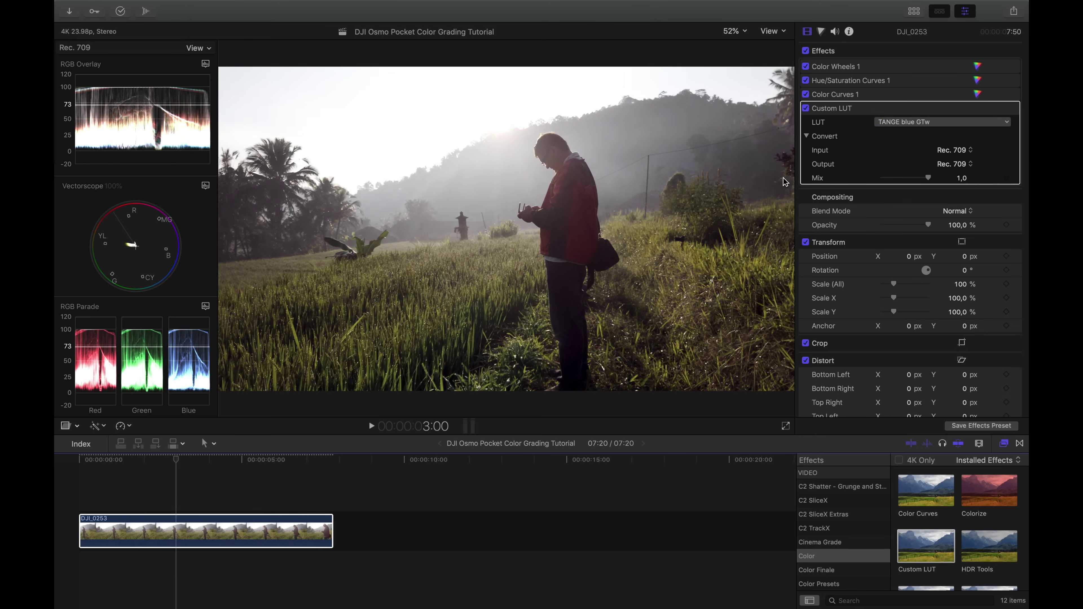
left_click(915, 123)
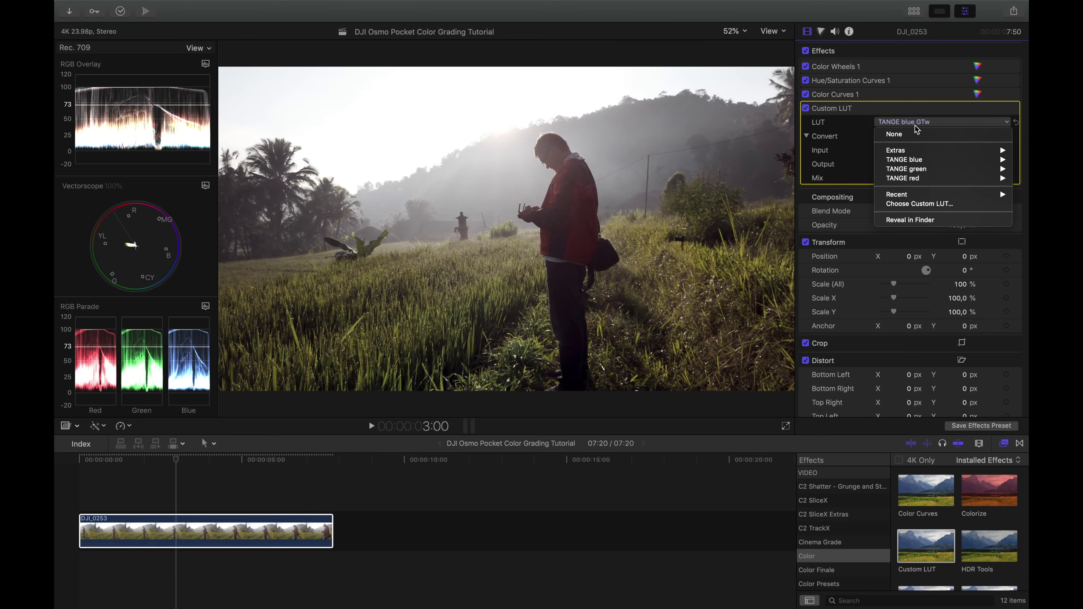
mouse_move(935, 174)
mouse_move(859, 171)
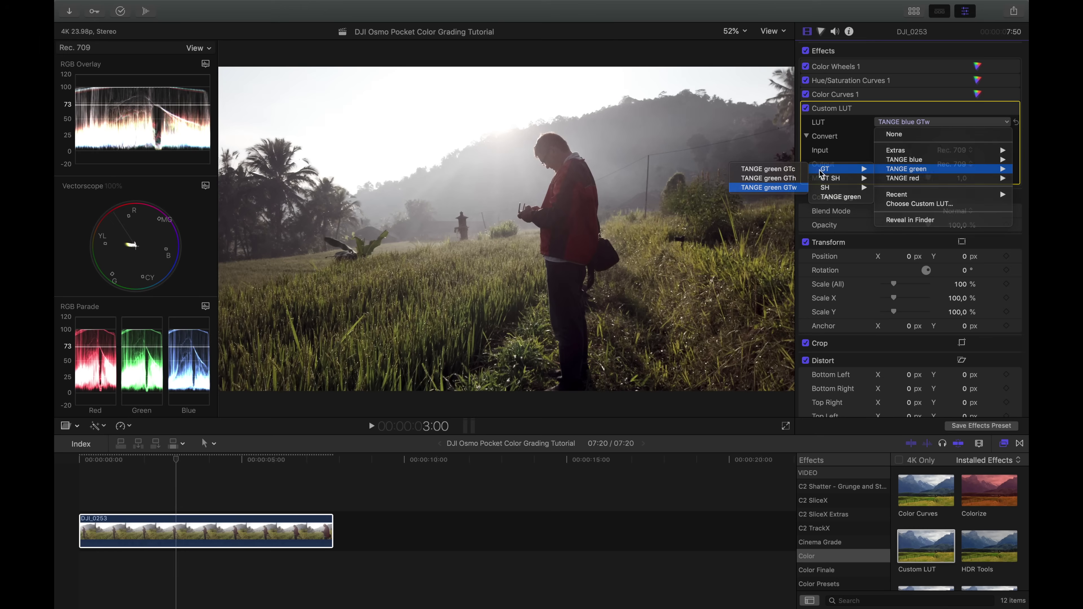
left_click(789, 188)
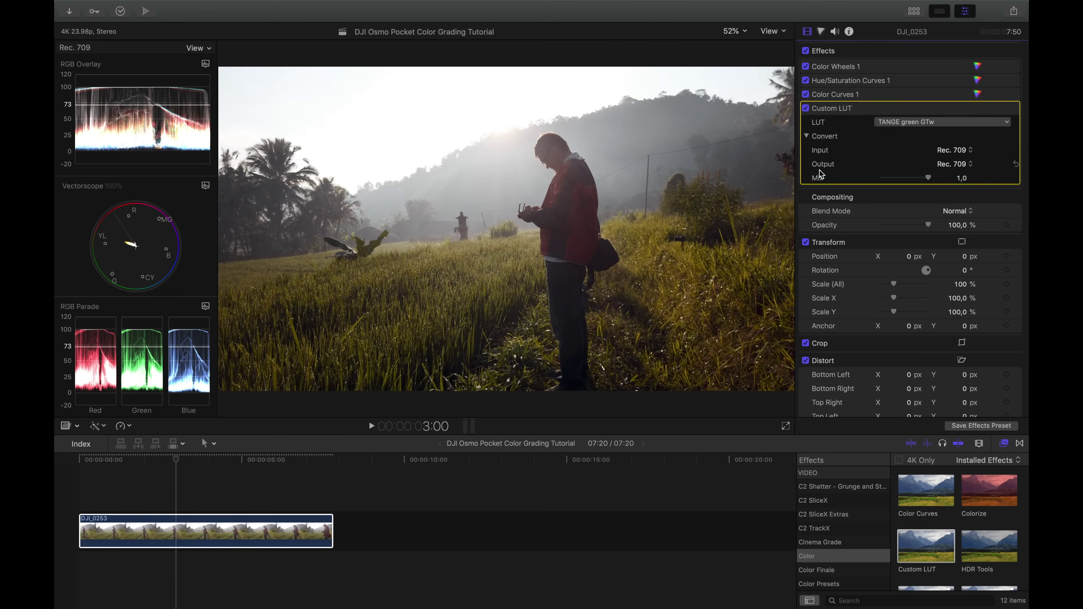
Step: Set the Custom LUT effect to the TANGE green GTw SH LUT from the GT SH group
left_click(906, 123)
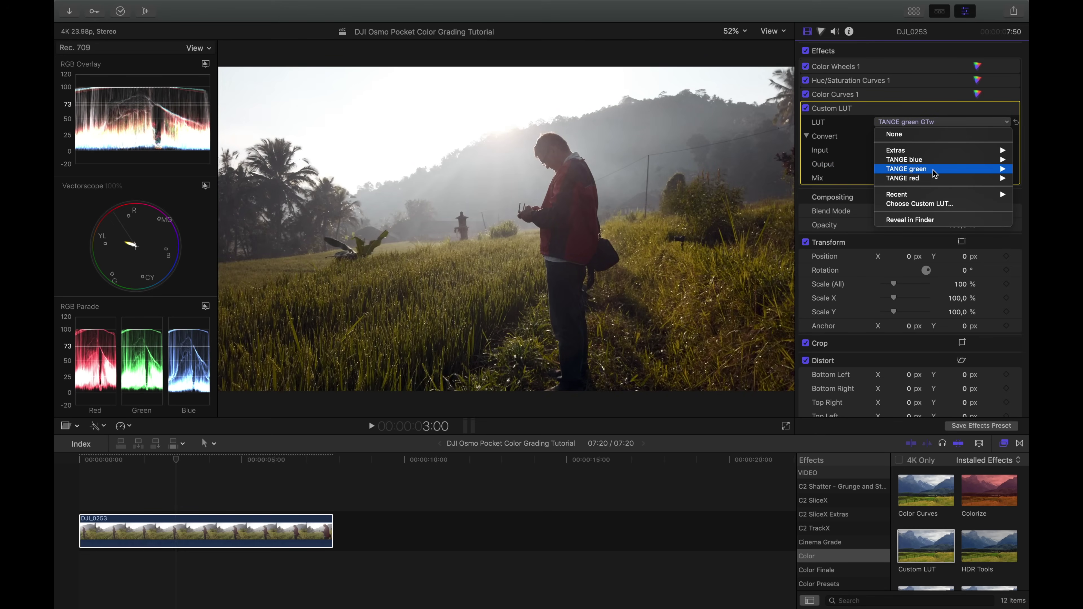
mouse_move(934, 169)
mouse_move(859, 179)
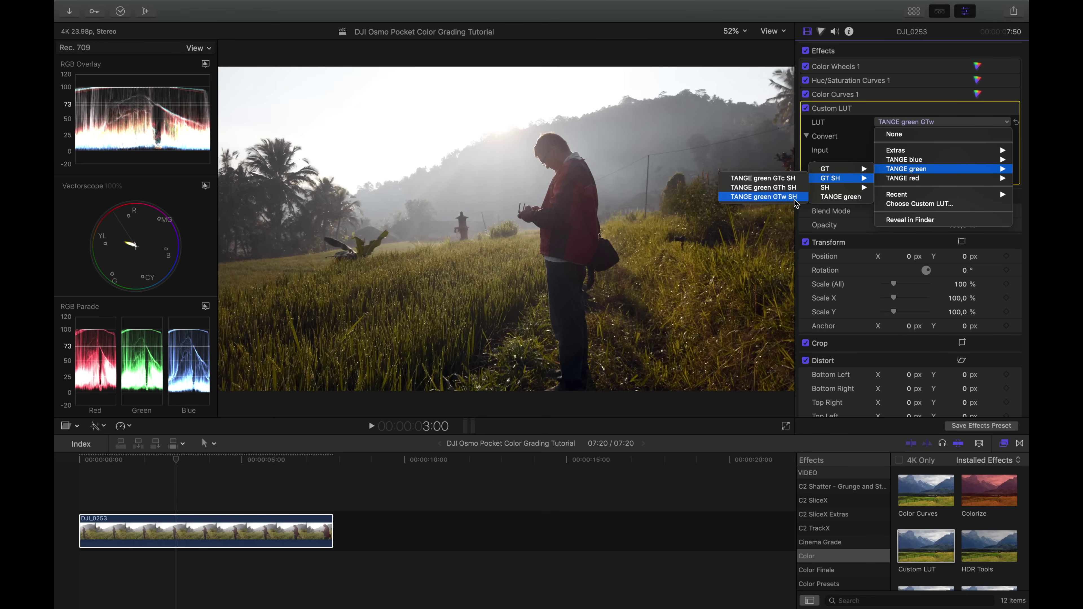
left_click(764, 196)
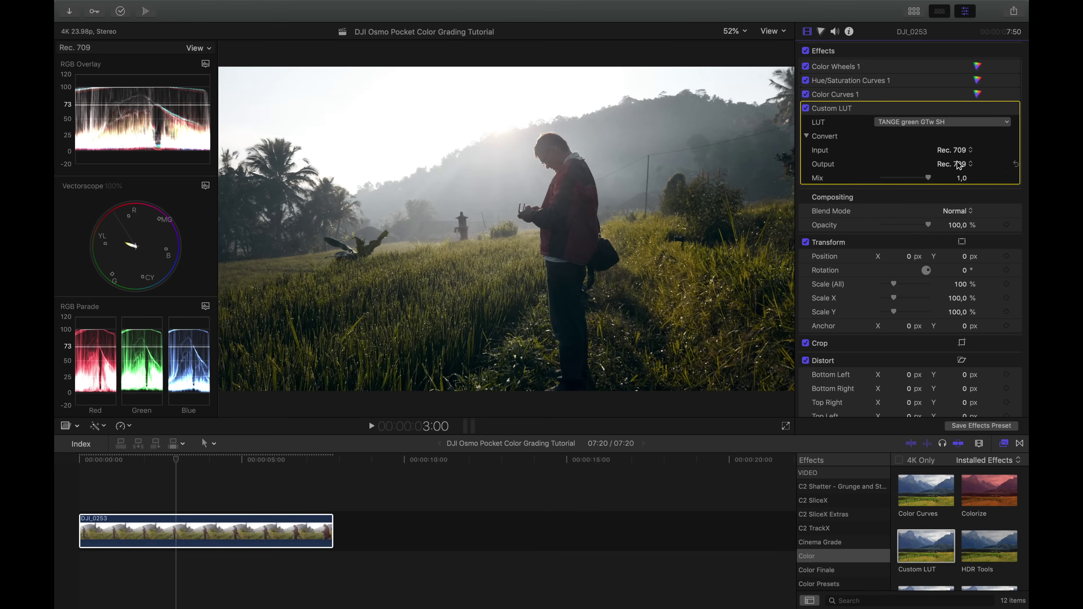
Step: Lower the Custom LUT's Mix to 0,5 and turn the effect off and on to compare
left_click_drag(929, 178, 910, 186)
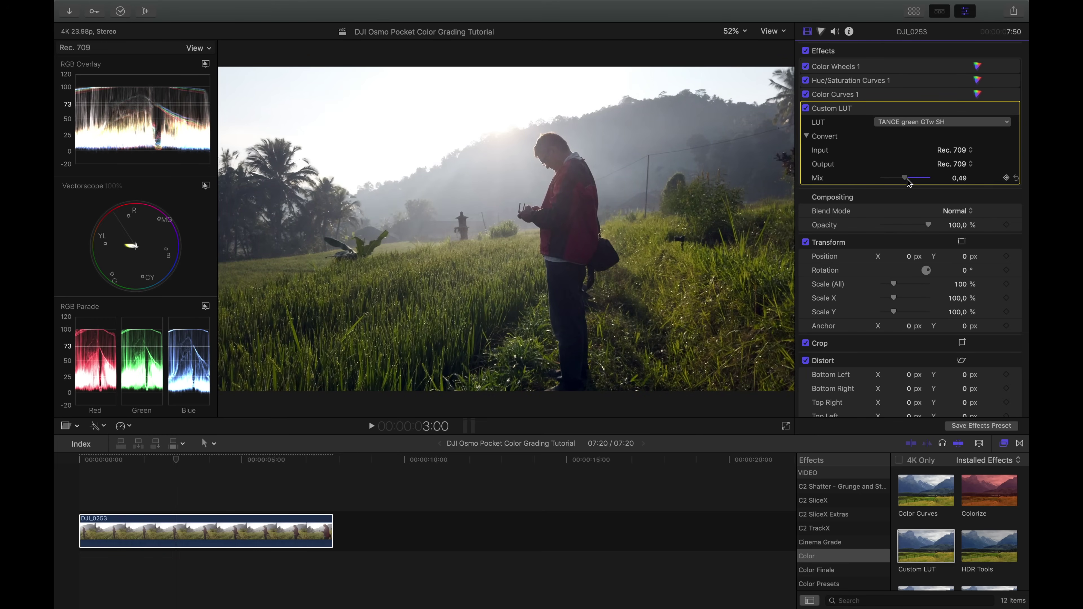
left_click(958, 178)
type("0,5")
left_click(805, 108)
left_click(805, 108)
left_click(805, 108)
left_click(805, 109)
Step: Set the Custom LUT's Mix to 0,6 and turn the effect off and on to judge the look
type("6")
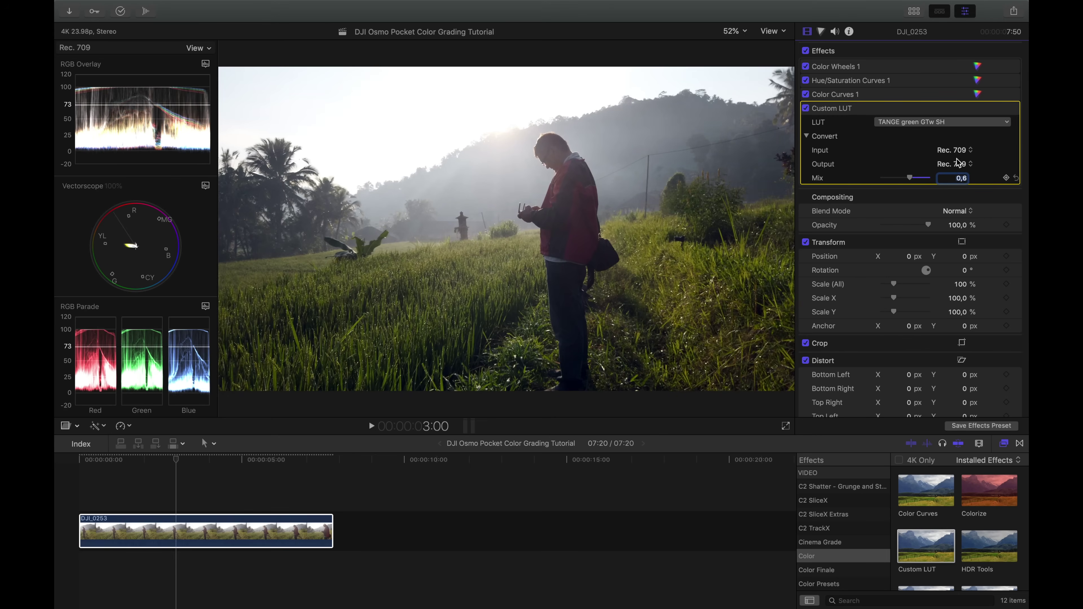
left_click(805, 109)
left_click(806, 109)
left_click(806, 109)
left_click(805, 109)
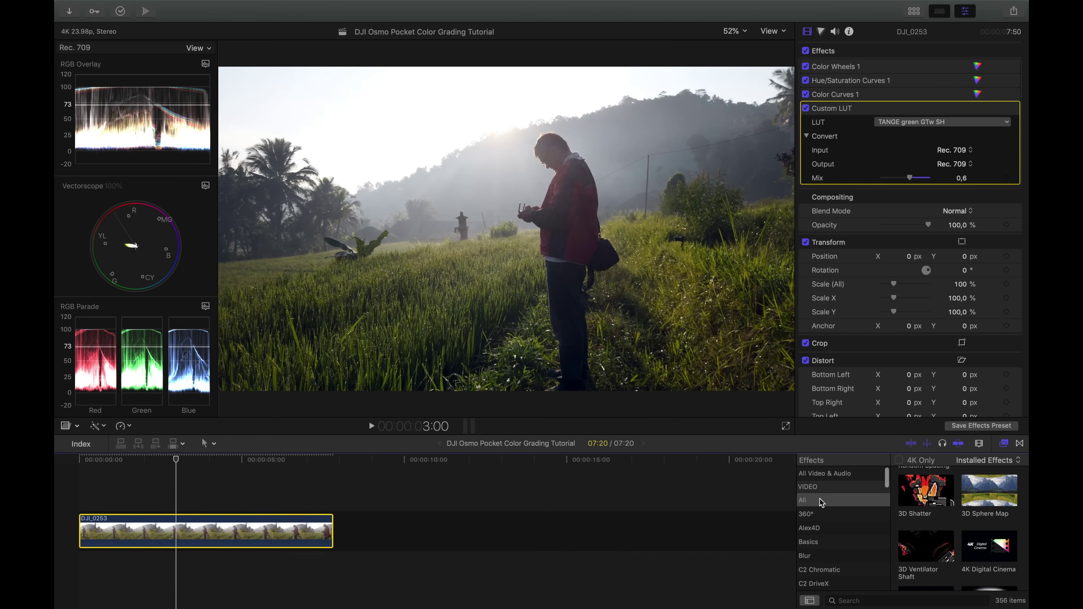
Step: Find the Letterbox effect by searching all video effects for "let", add it to the clip and set its aspect ratio to 2.35:1
left_click(855, 601)
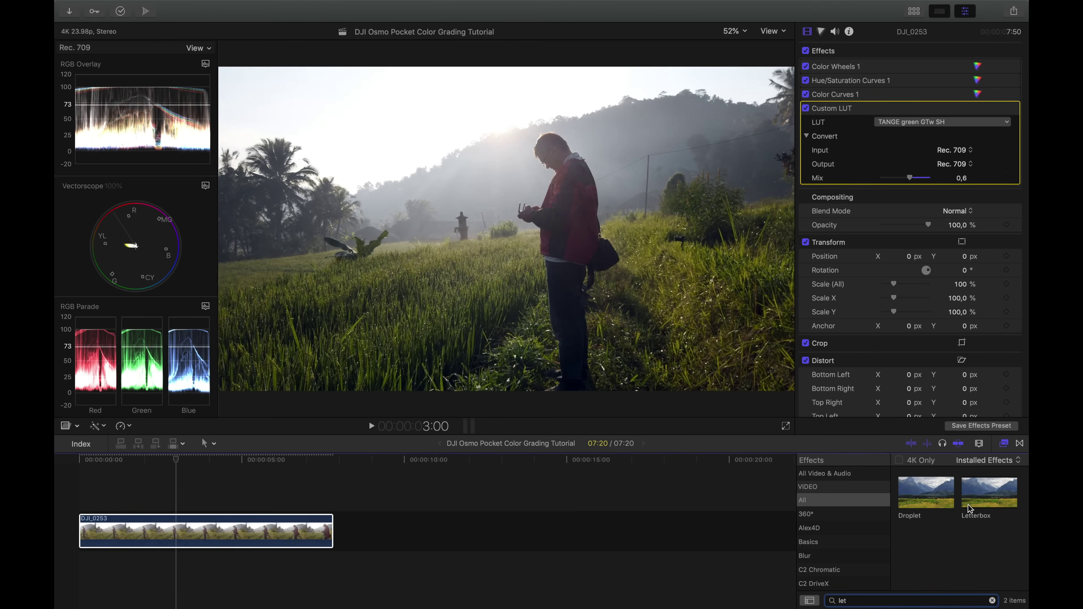
double_click(970, 508)
left_click(960, 208)
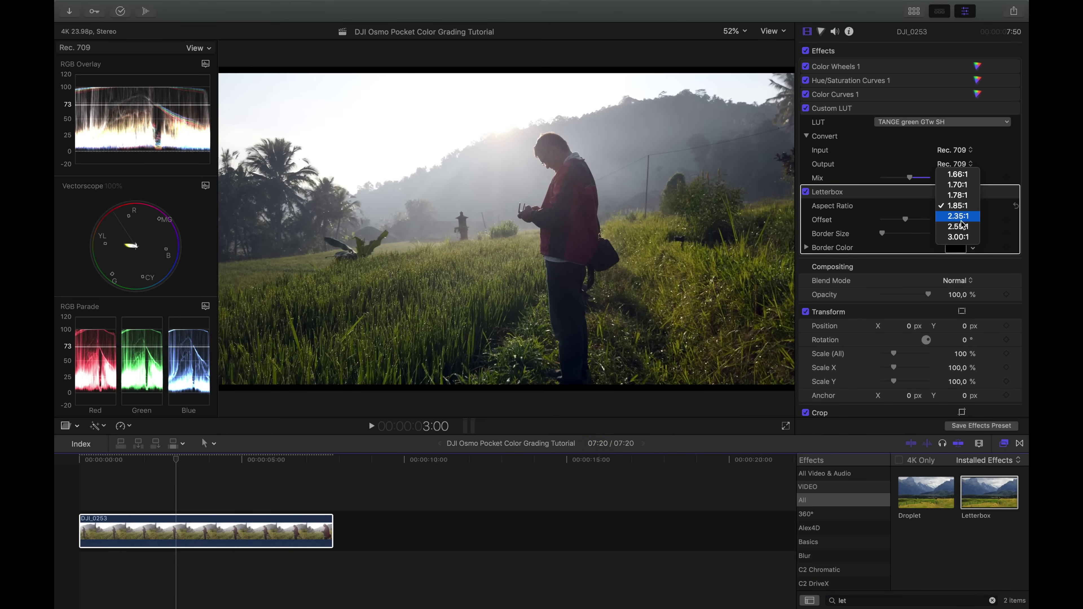
left_click(965, 217)
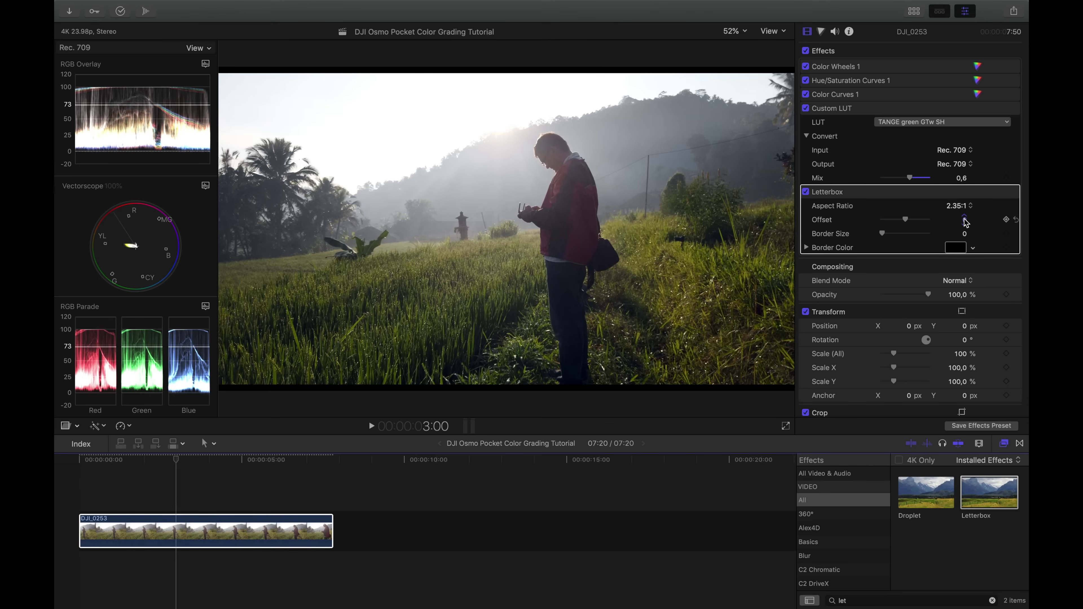
Step: Play the letterboxed clip from about 1:17 to check the framing of the man
left_click_drag(178, 465, 136, 458)
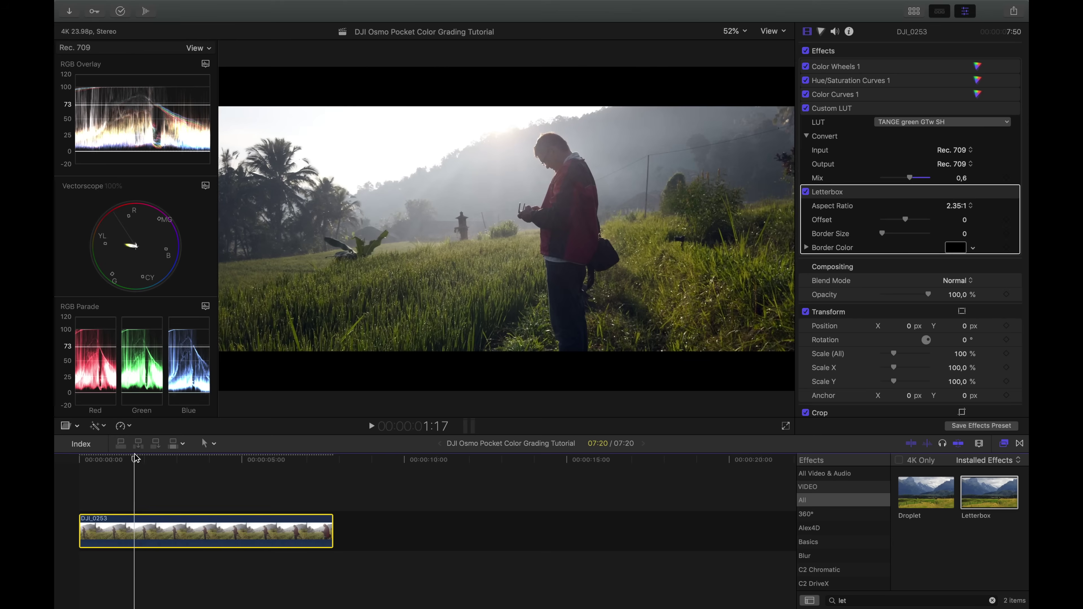
key("space")
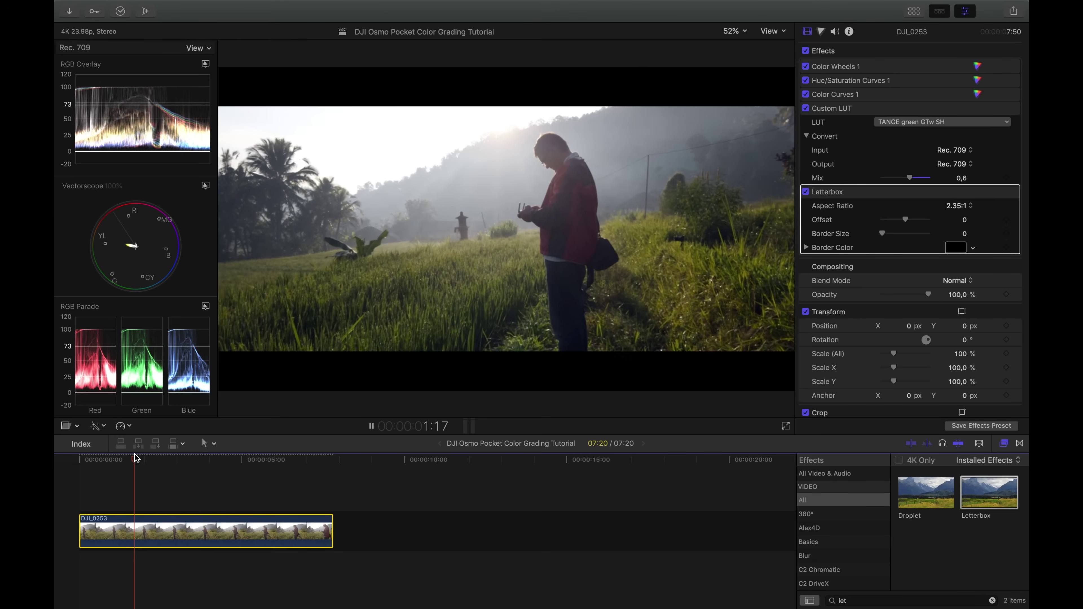
key("space")
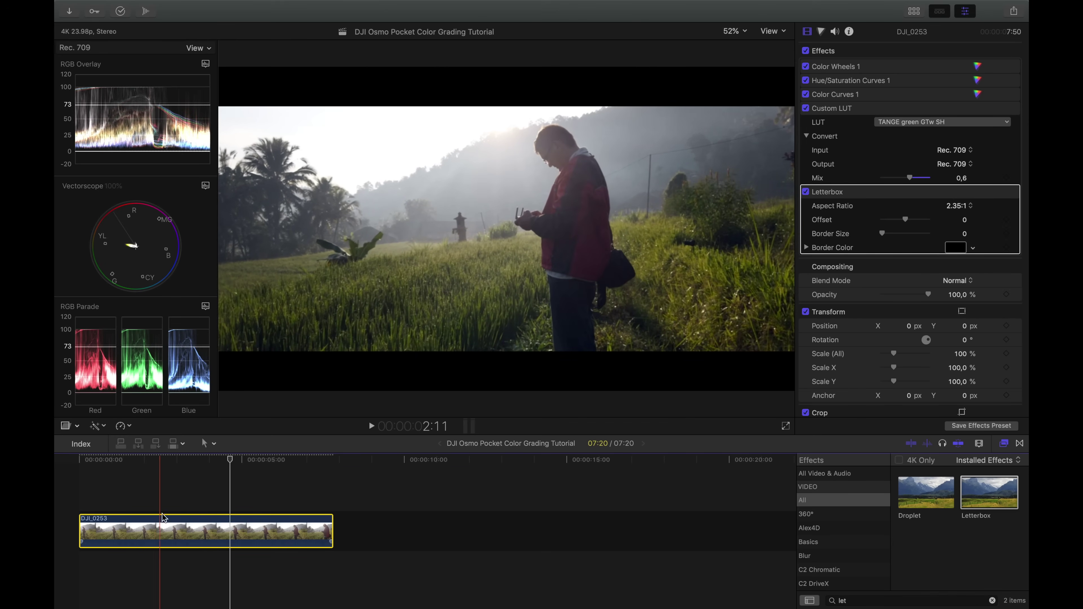
Step: Animate the Letterbox Offset with keyframes of 0,64 at the clip's start and -1,0 on its last frame
left_click_drag(230, 460, 78, 463)
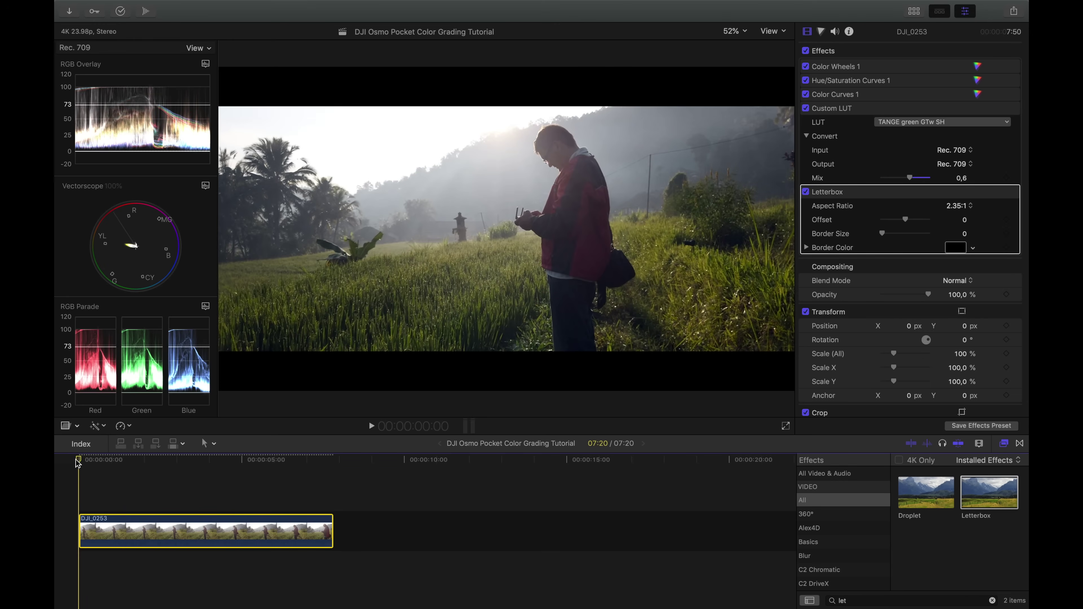
left_click(1005, 220)
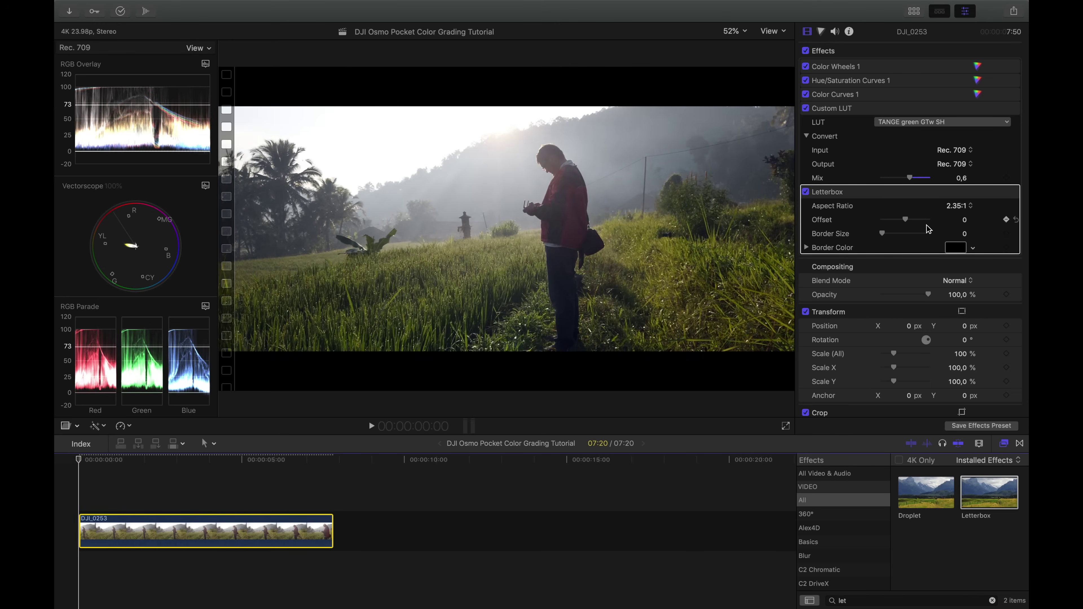
left_click_drag(909, 221, 921, 221)
left_click_drag(79, 459, 346, 450)
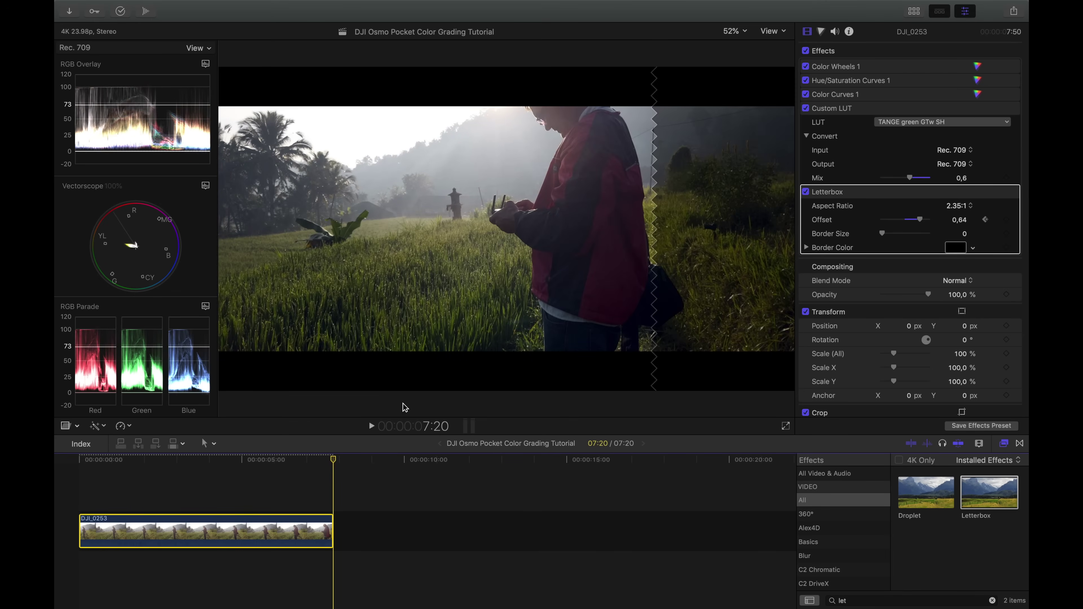
key("Left")
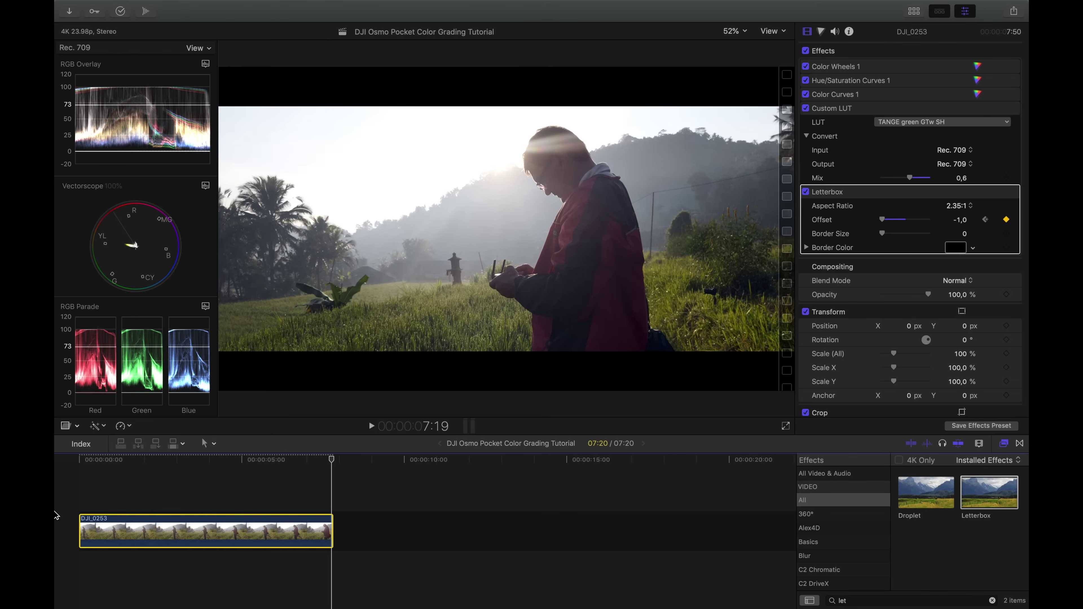
Step: Play the clip from near its start and turn all effects off and on to compare the original with the grade
left_click(91, 500)
key("space")
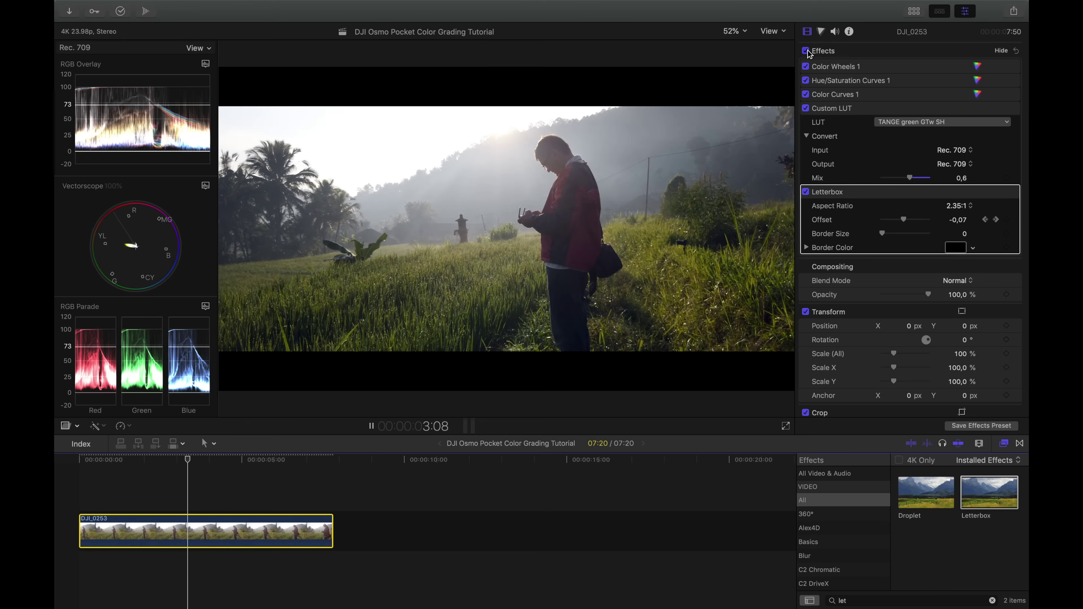
left_click(807, 51)
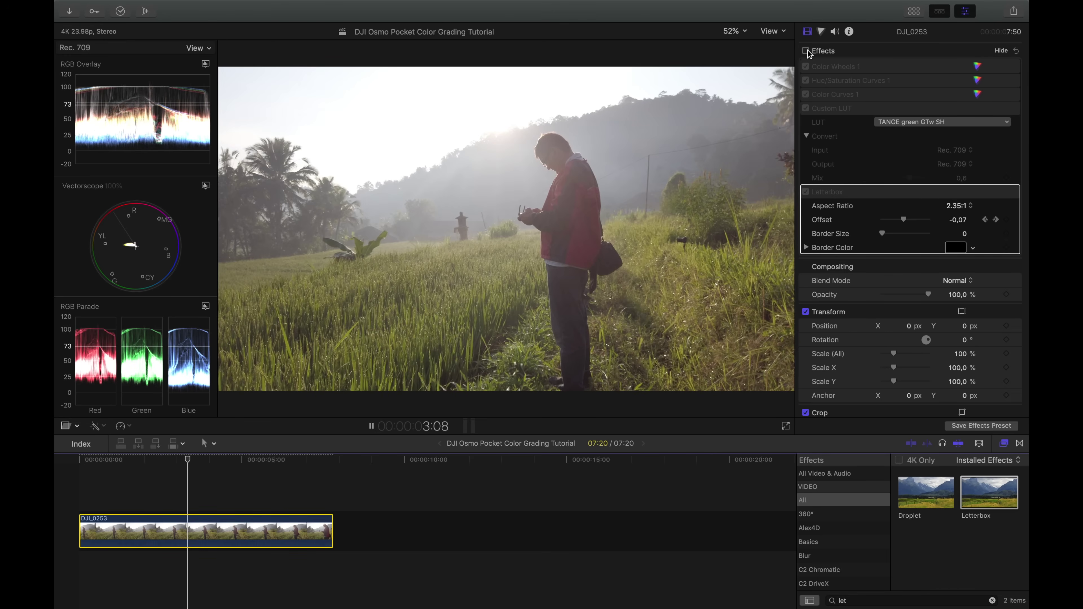
left_click(807, 51)
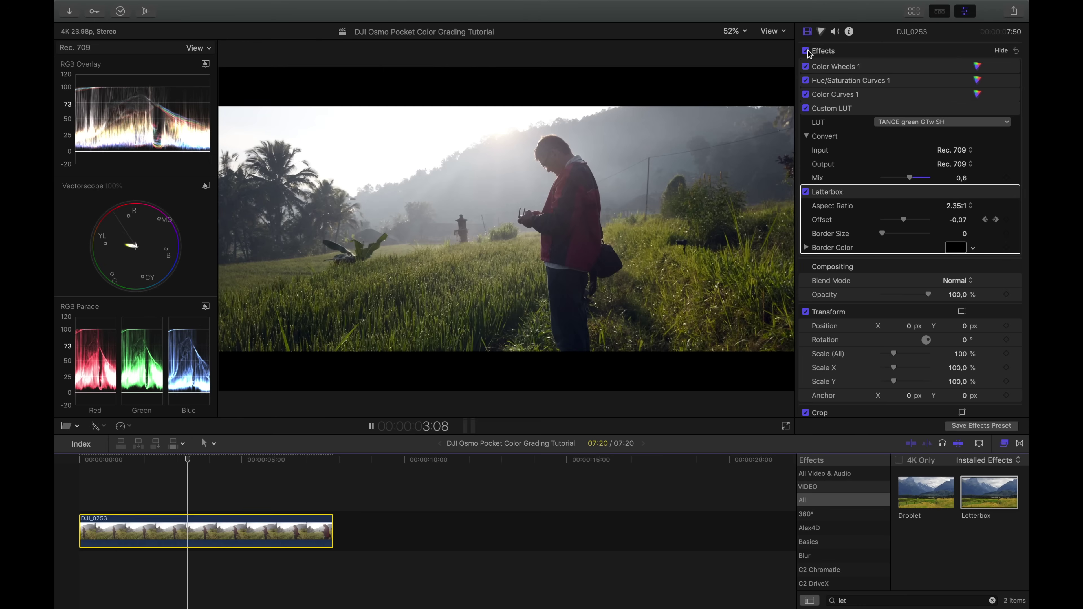